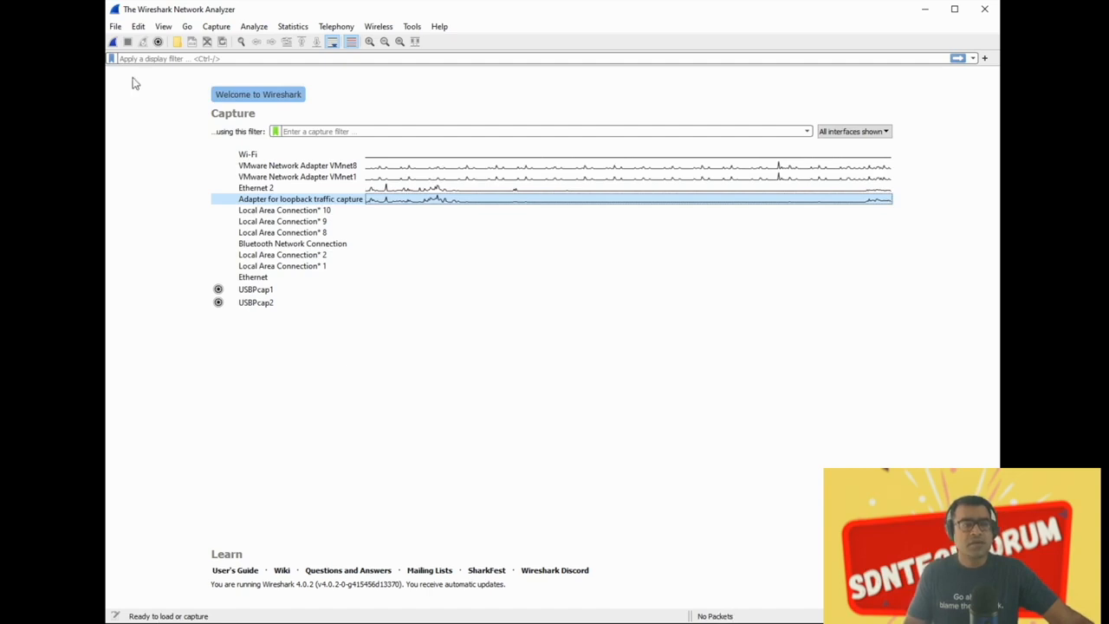
# Open the preferences and display the packet list column settings
pyautogui.click(115, 27)
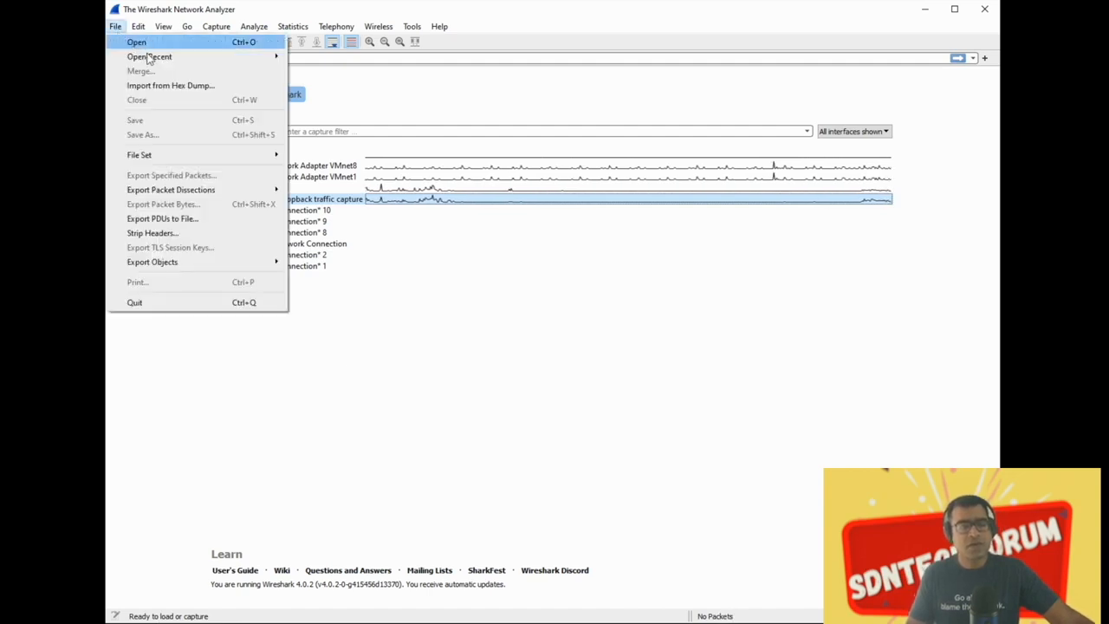
pyautogui.moveTo(151, 59)
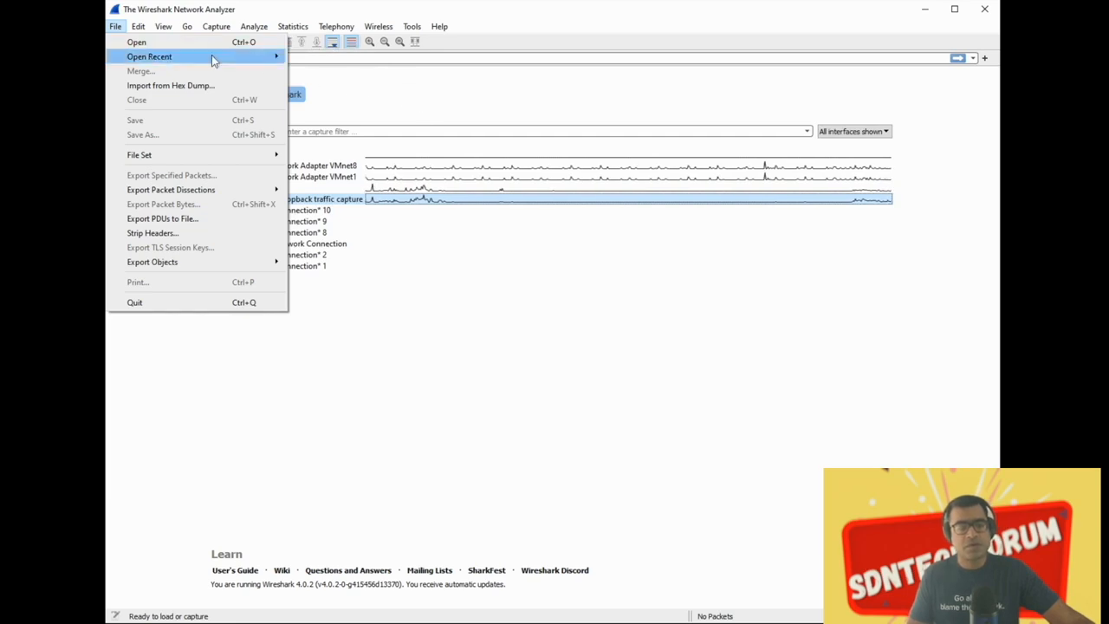
pyautogui.moveTo(141, 32)
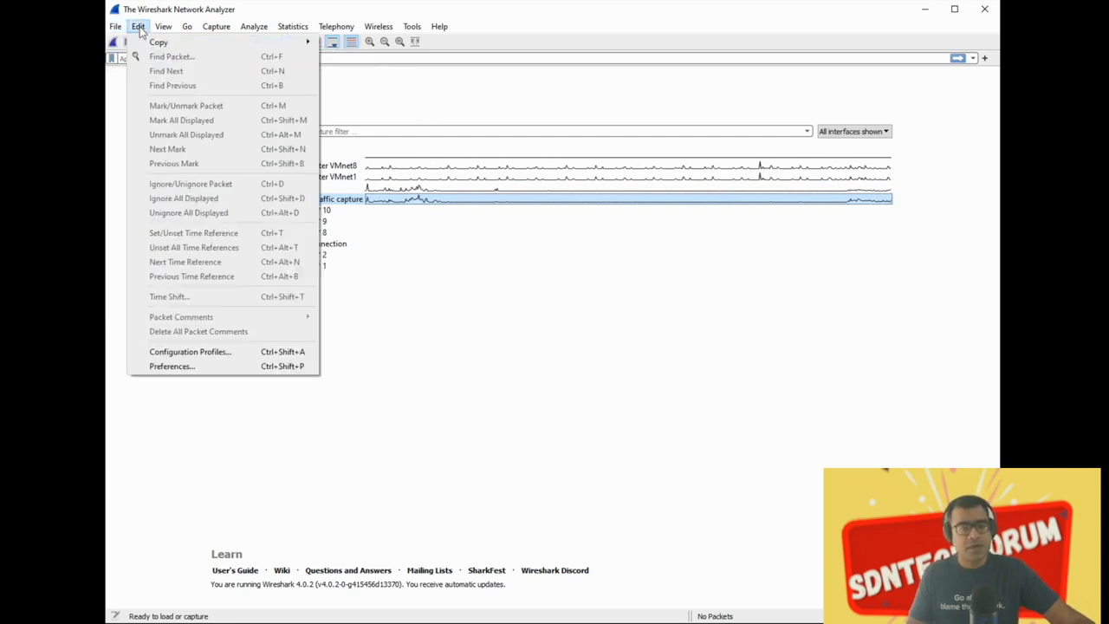
pyautogui.click(195, 371)
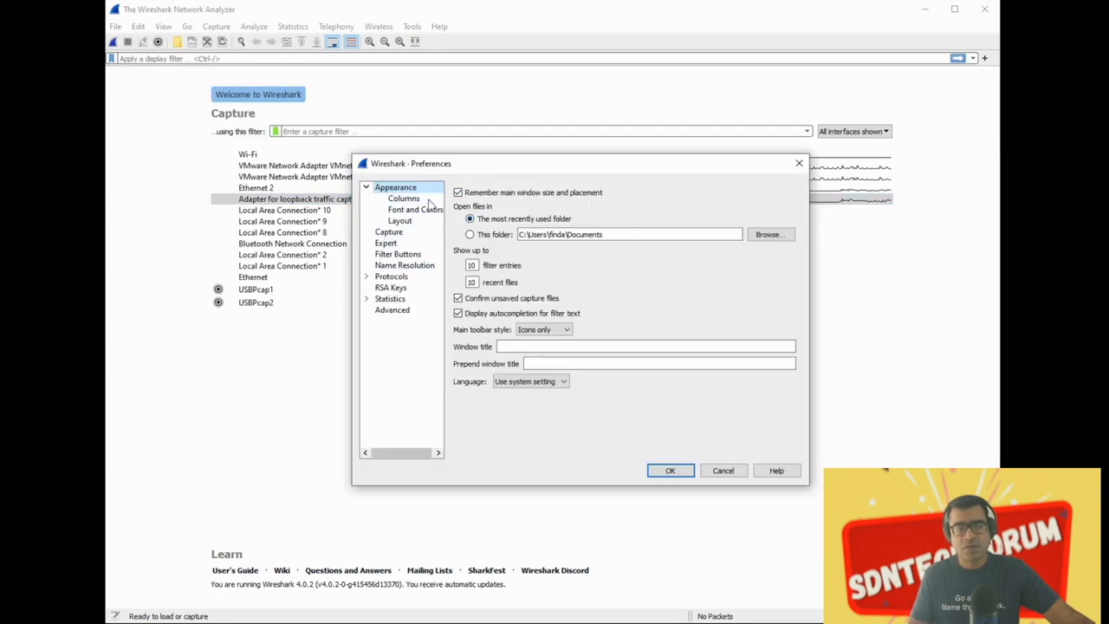
pyautogui.click(401, 200)
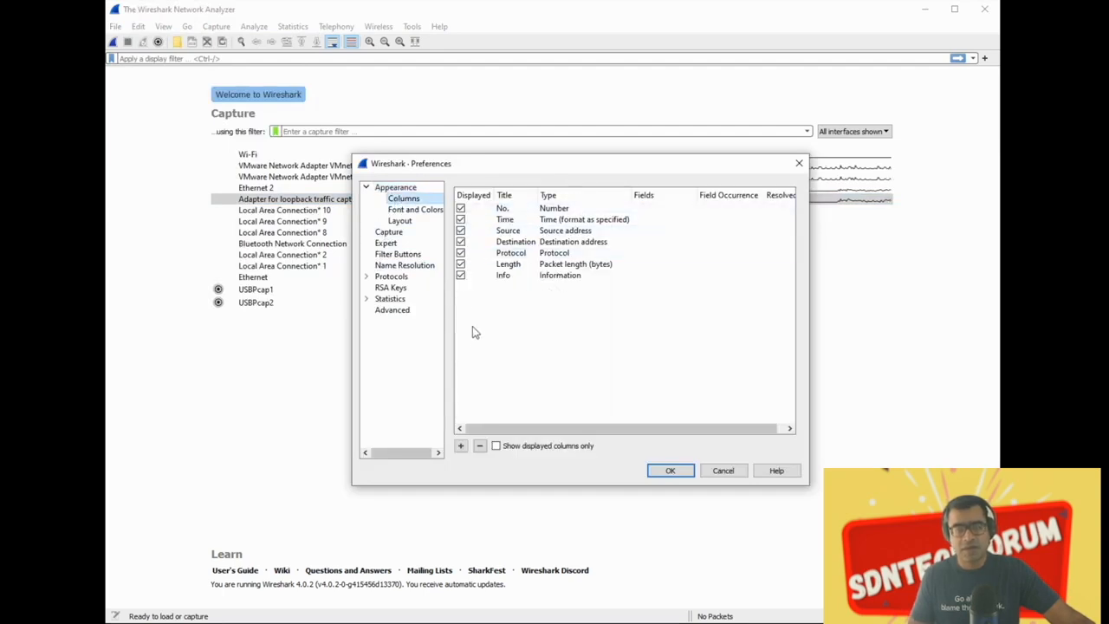
# Add a new packet list column titled "delte"
pyautogui.click(460, 446)
pyautogui.doubleClick(518, 286)
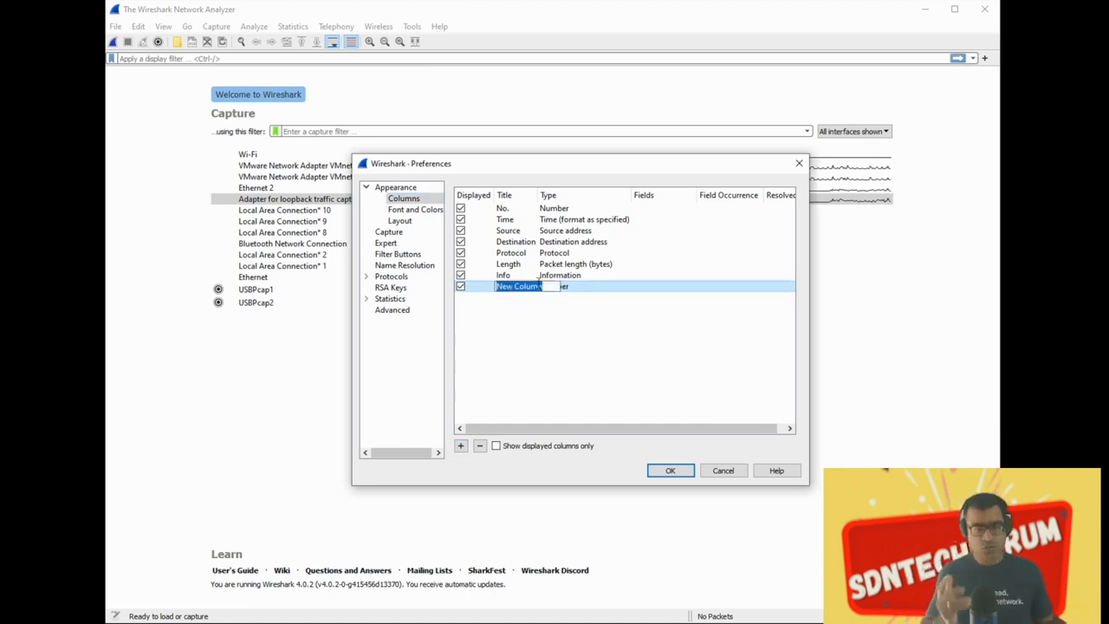
pyautogui.write('delte')
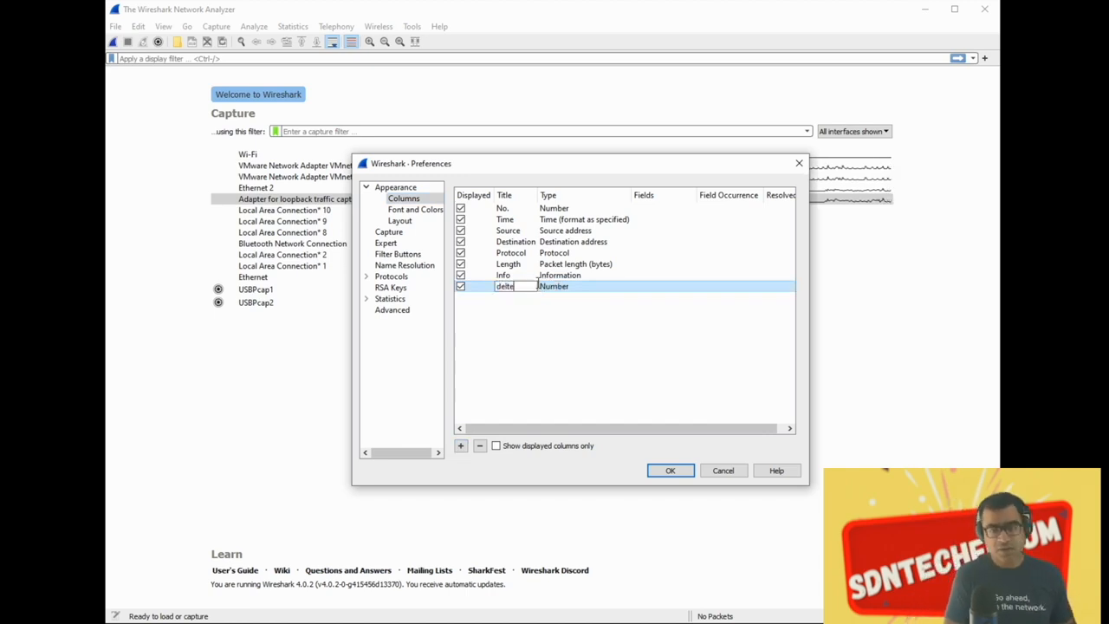
# Browse the types available for the "delte" column without changing its type, and remove the column from the list
pyautogui.click(560, 288)
pyautogui.click(573, 288)
pyautogui.click(572, 288)
pyautogui.moveTo(627, 357); pyautogui.dragTo(628, 304)
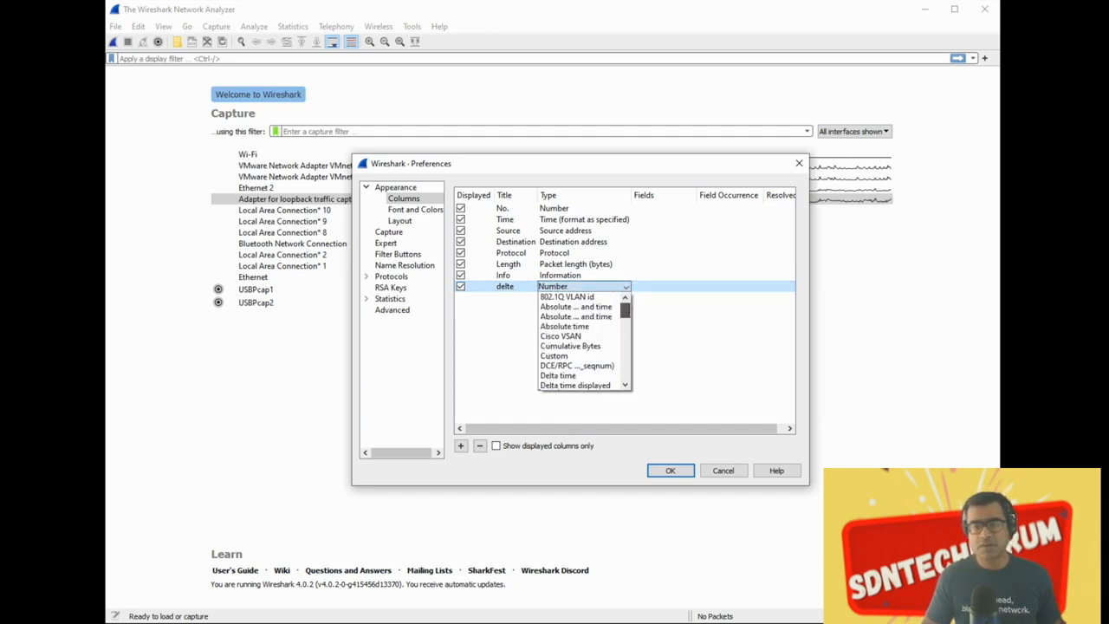
pyautogui.moveTo(628, 314); pyautogui.dragTo(627, 376)
pyautogui.click(387, 302)
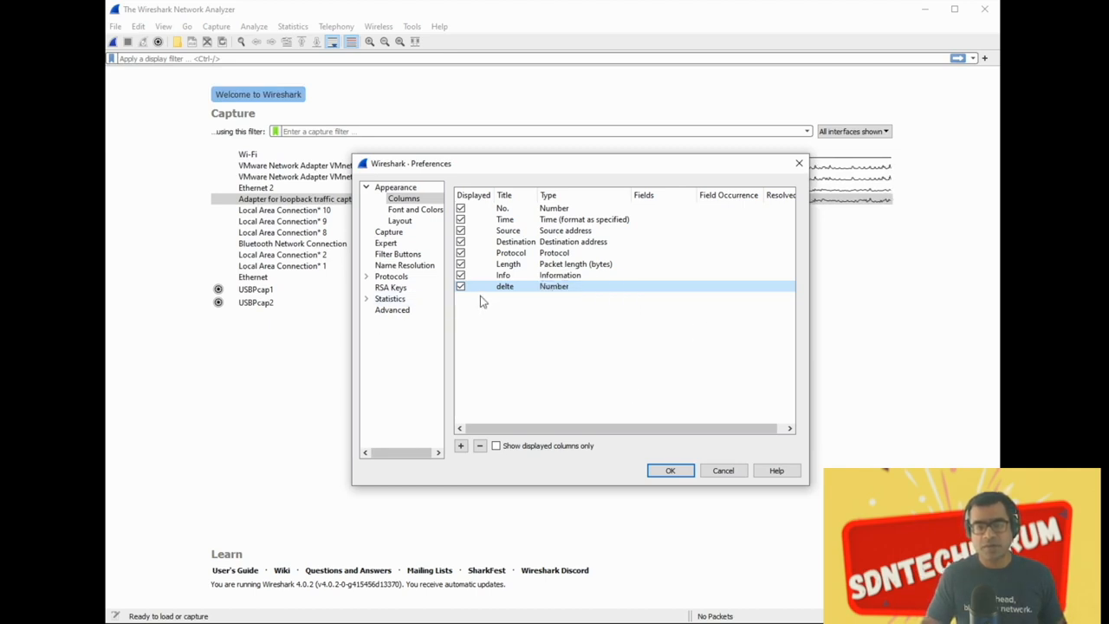
pyautogui.click(479, 445)
# Review the Font and Colors, Layout, Capture, Expert, Protocols and Advanced preferences, and close the preferences
pyautogui.click(433, 212)
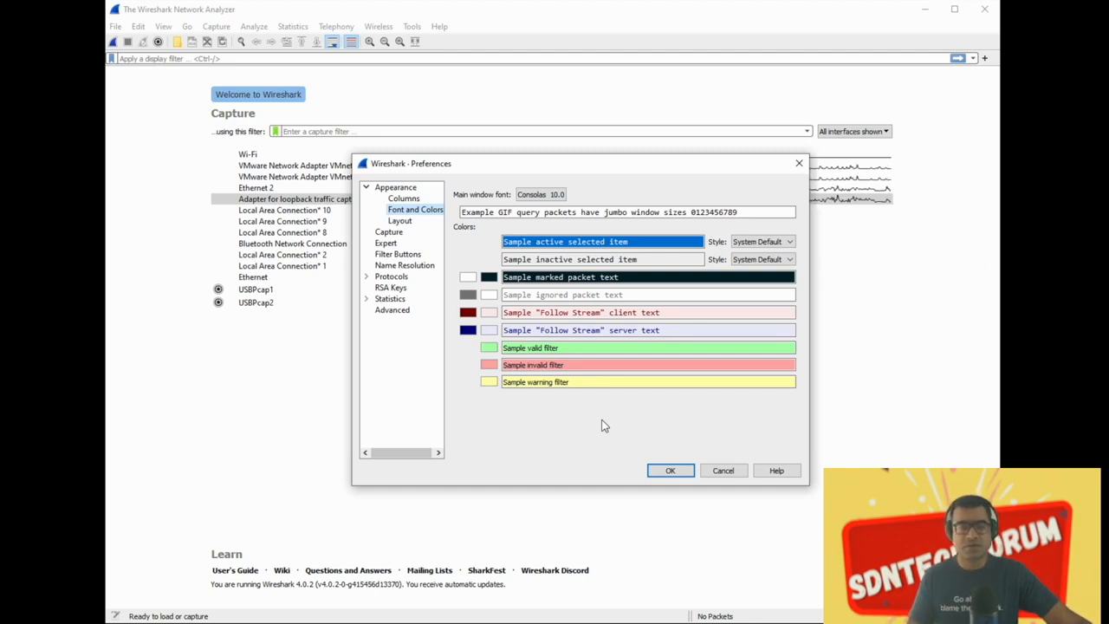
pyautogui.click(399, 222)
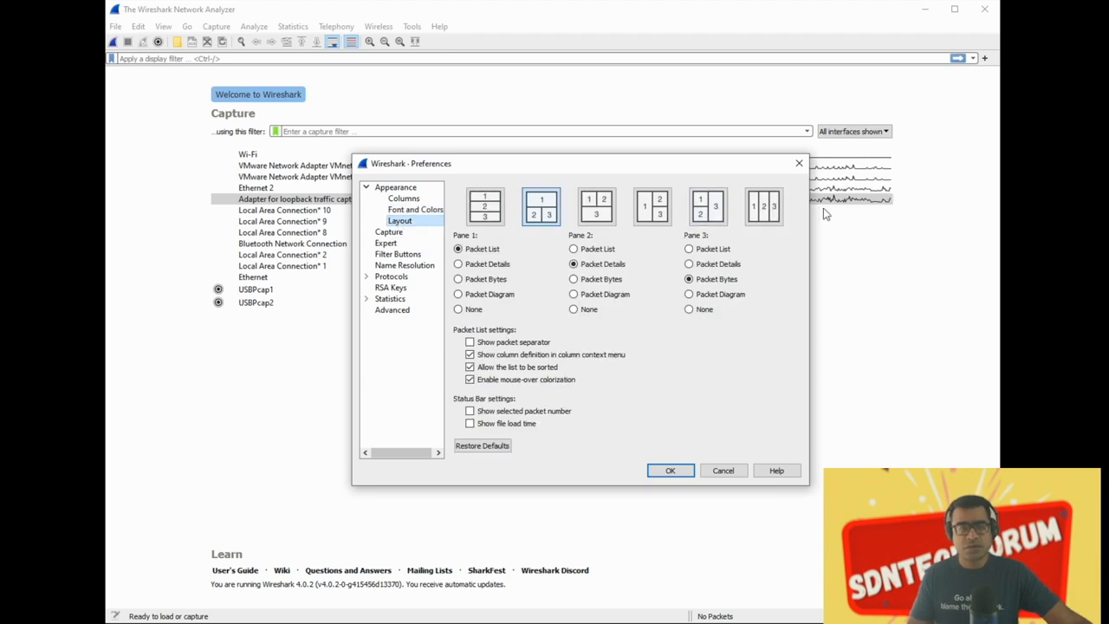
pyautogui.press('Down')
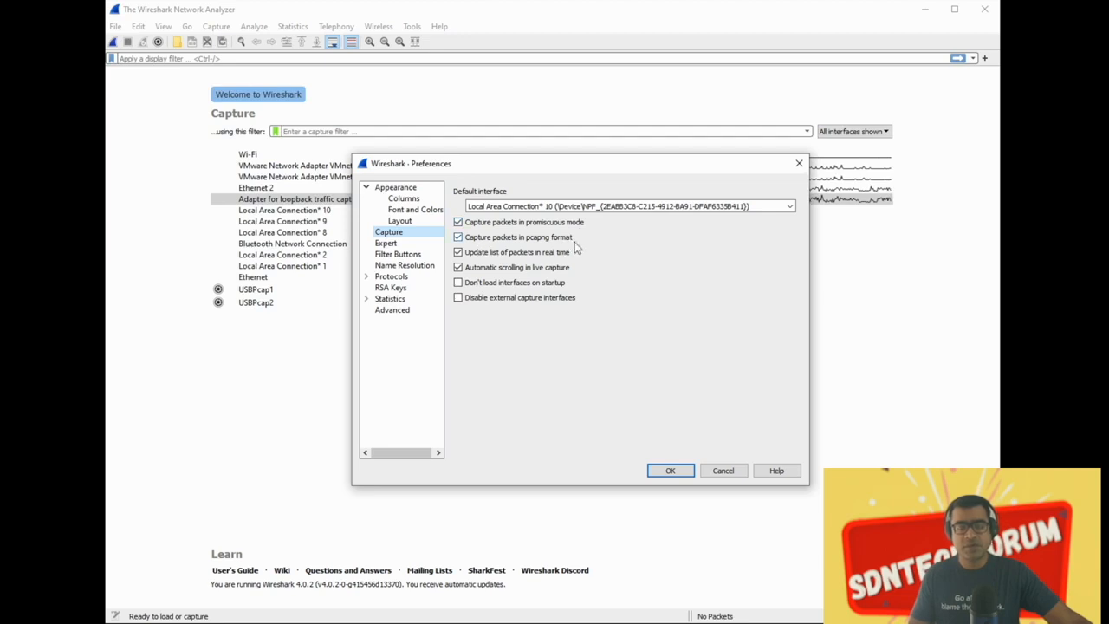
pyautogui.click(386, 242)
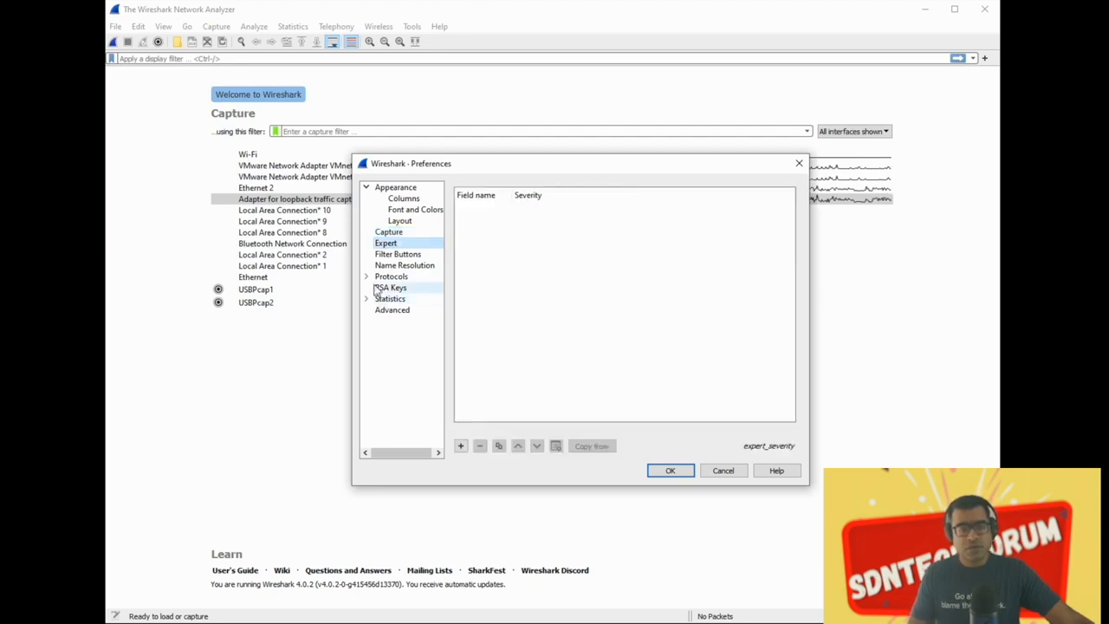
pyautogui.click(366, 277)
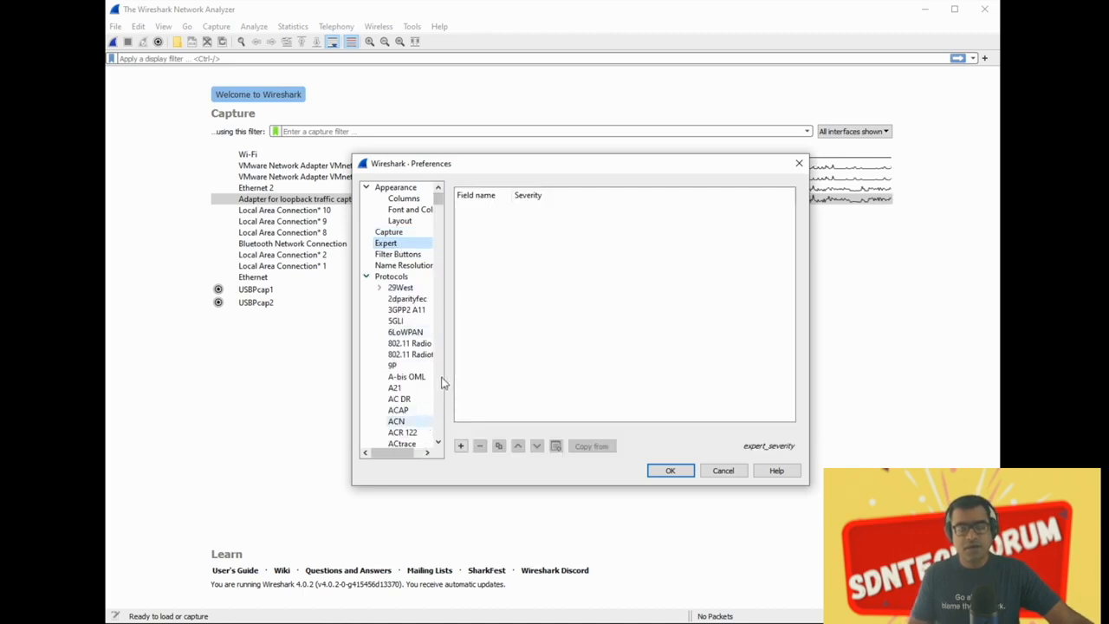
pyautogui.click(366, 277)
pyautogui.click(392, 309)
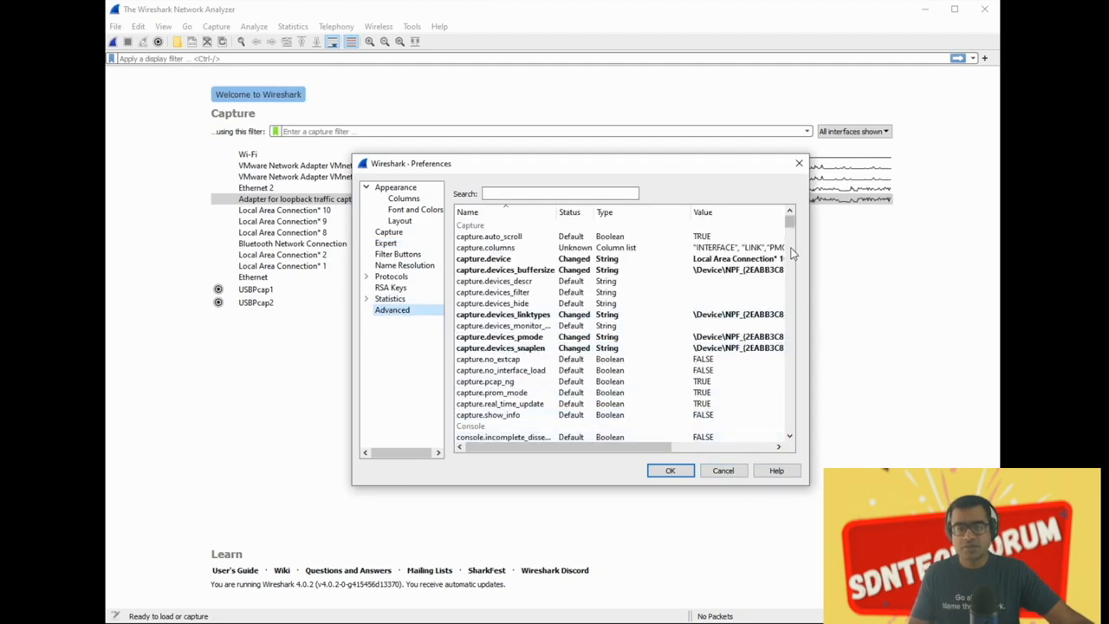
pyautogui.moveTo(792, 223)
pyautogui.mouseDown()
pyautogui.moveTo(791, 441)
pyautogui.moveTo(784, 223)
pyautogui.mouseUp()
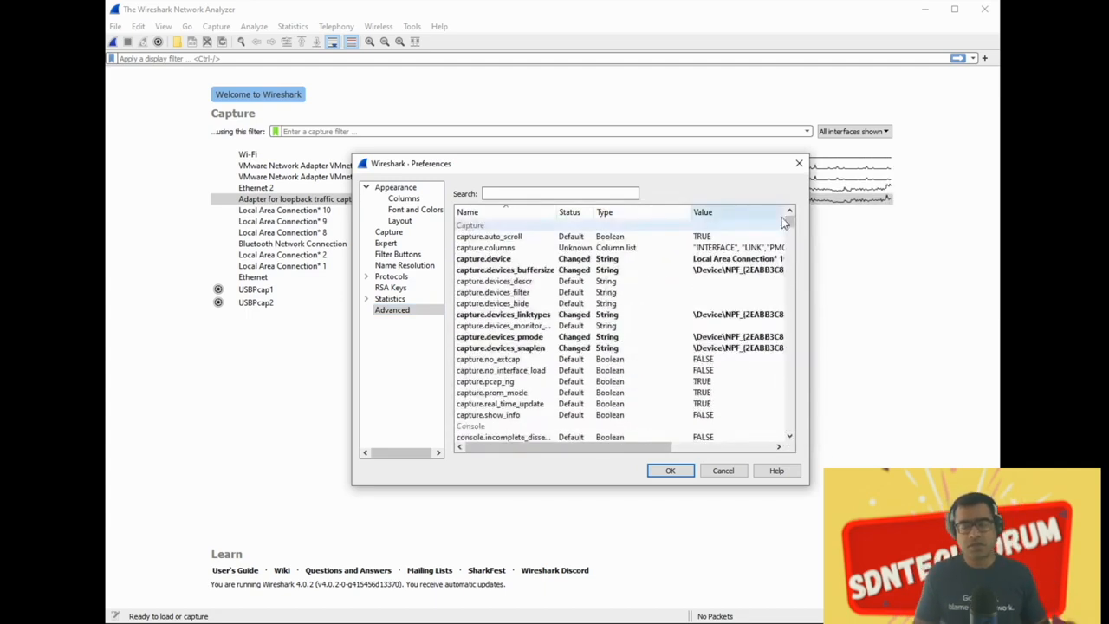
pyautogui.click(672, 471)
# Review the Bluetooth, Classic and No Reassembly configuration profiles and the profile import options, and close the dialog without changes
pyautogui.click(138, 26)
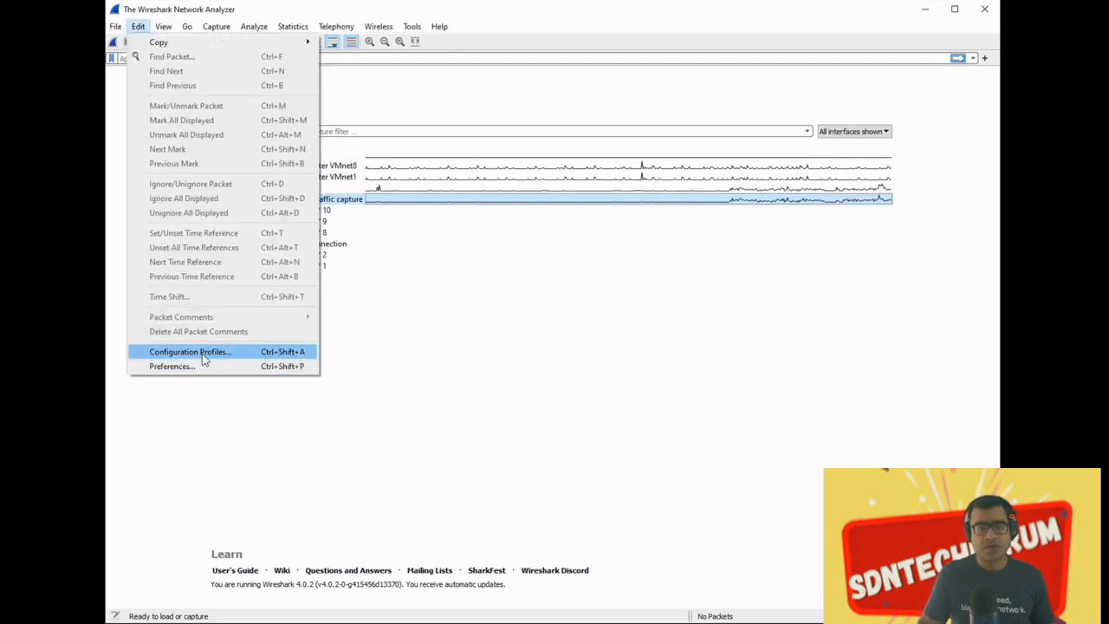
pyautogui.click(202, 352)
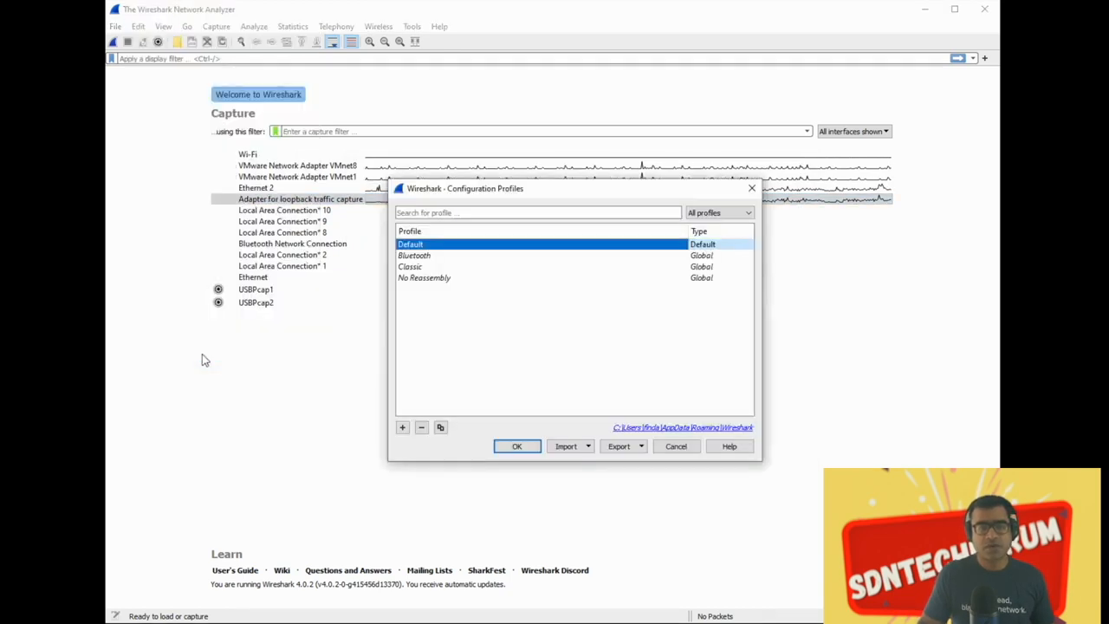
pyautogui.click(436, 258)
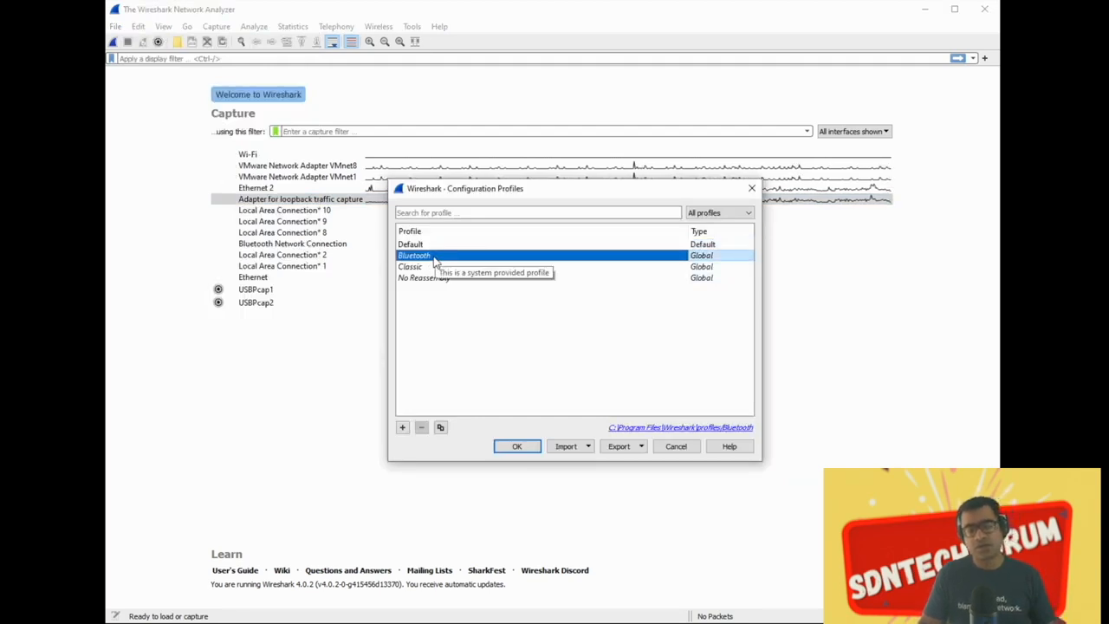
pyautogui.click(413, 269)
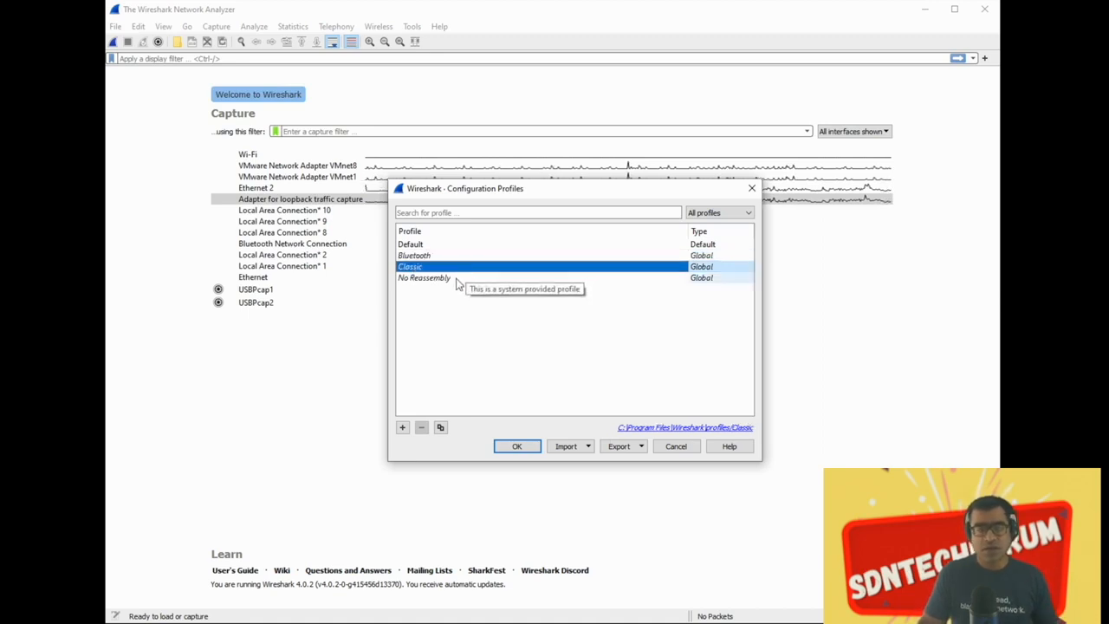
pyautogui.click(455, 279)
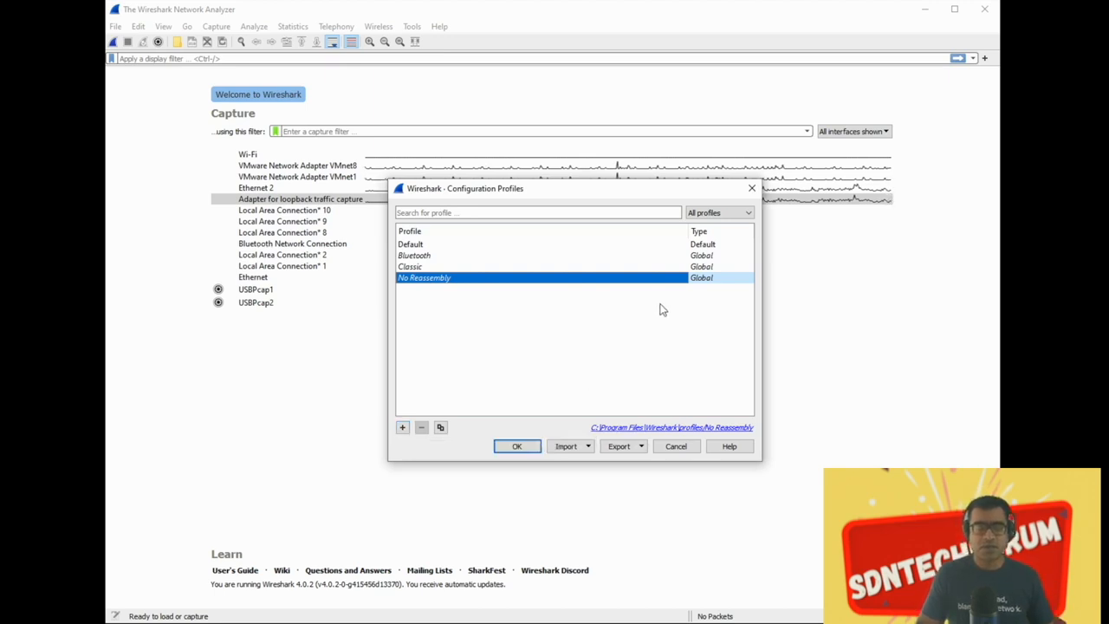
pyautogui.click(588, 448)
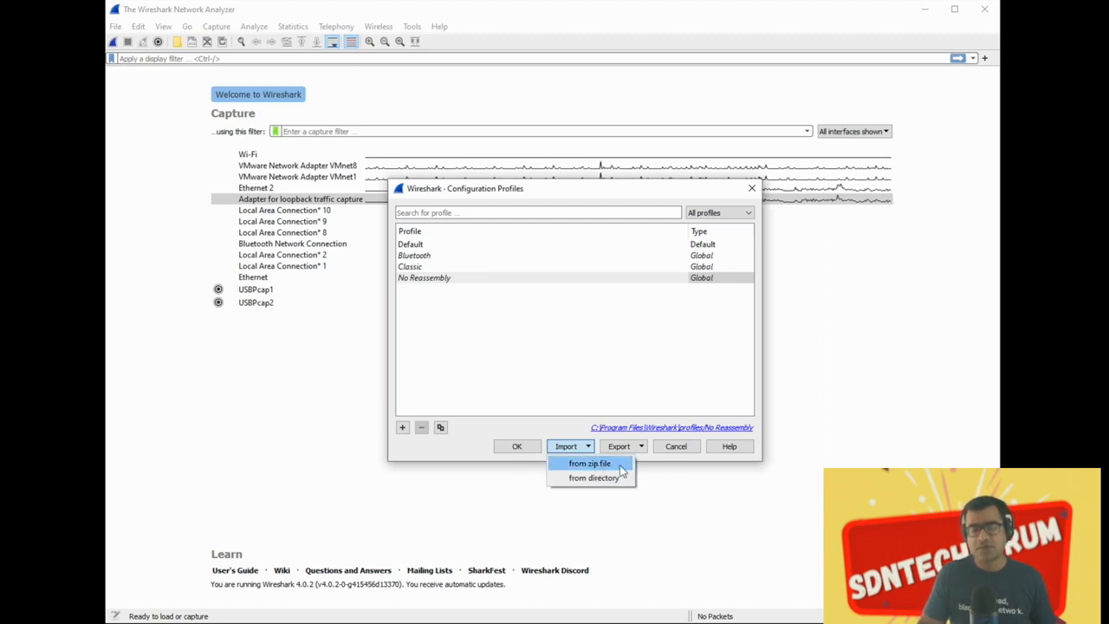
pyautogui.click(688, 452)
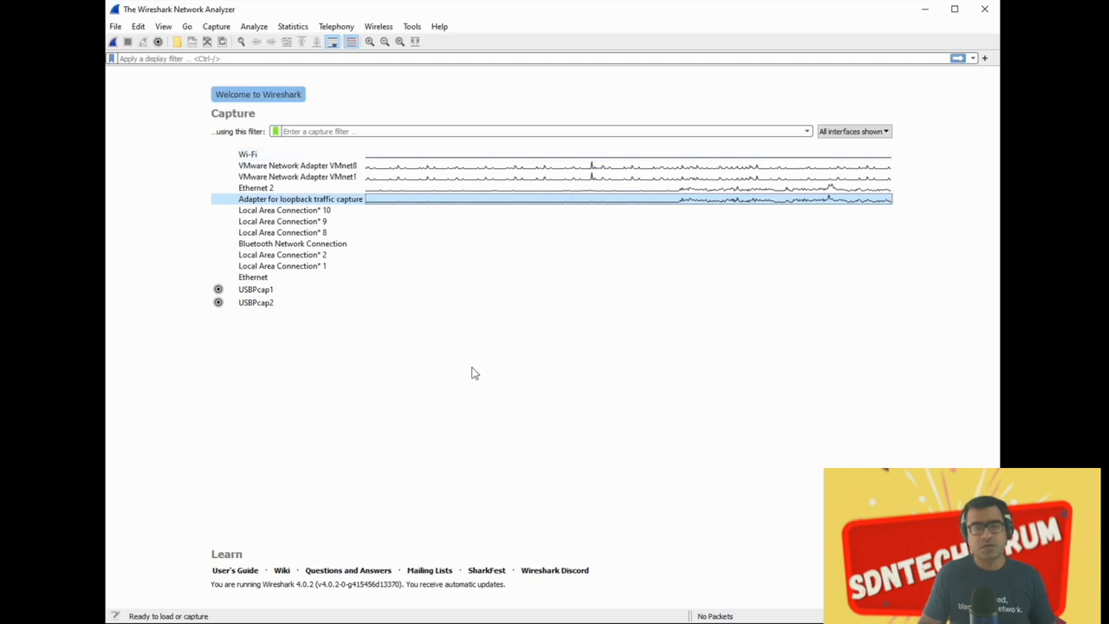
# Select the Local Area Connection* 10 interface, view the capture input options, and close them without starting a capture
pyautogui.click(293, 213)
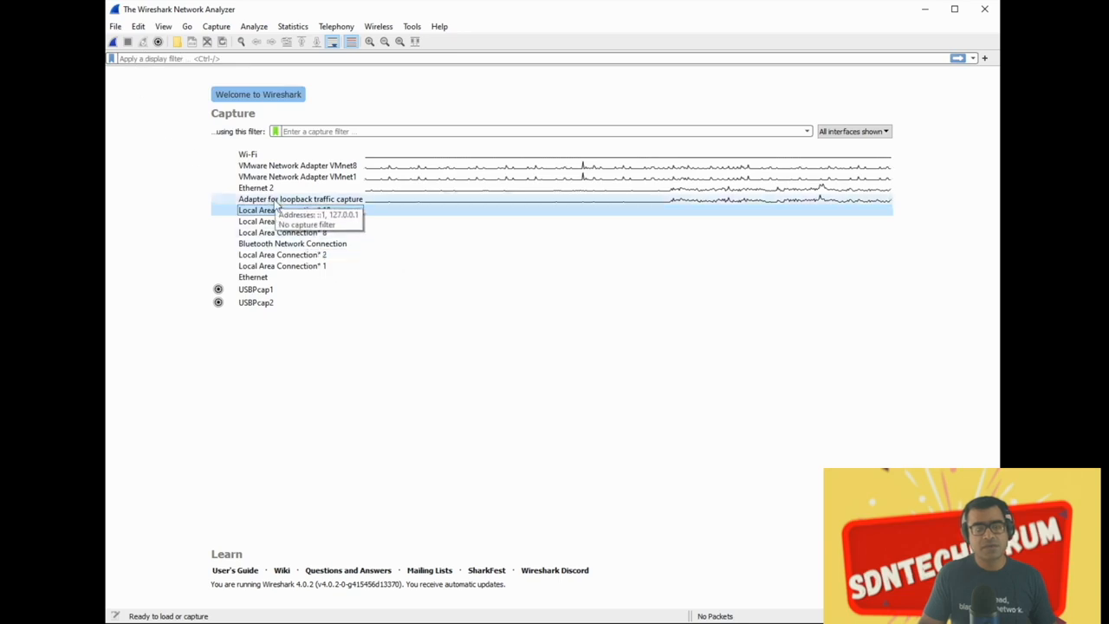
pyautogui.click(158, 43)
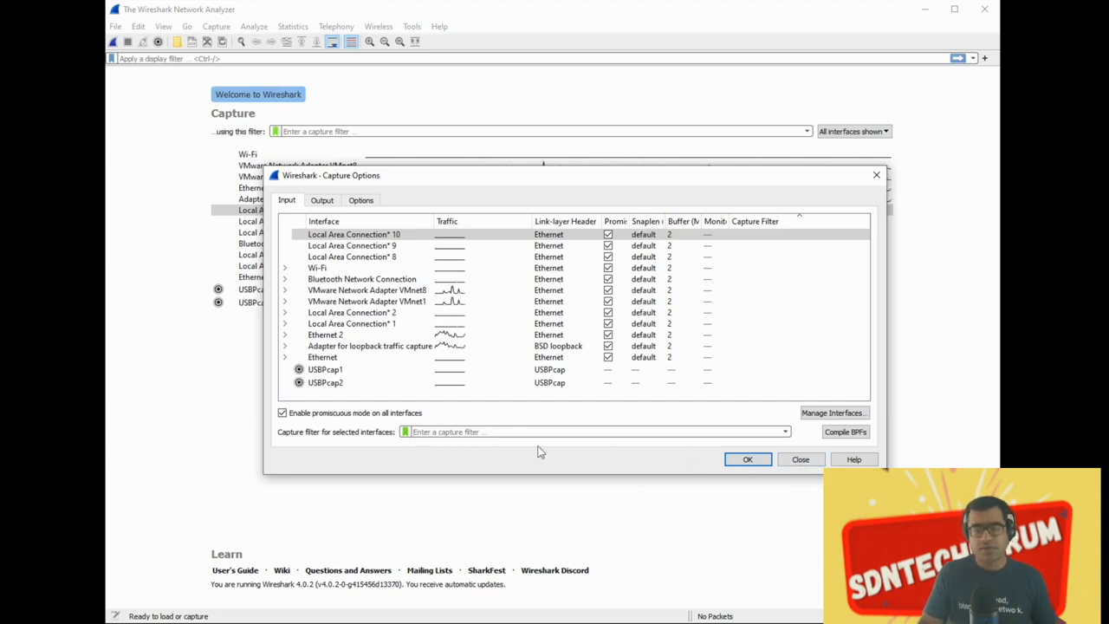
pyautogui.click(802, 462)
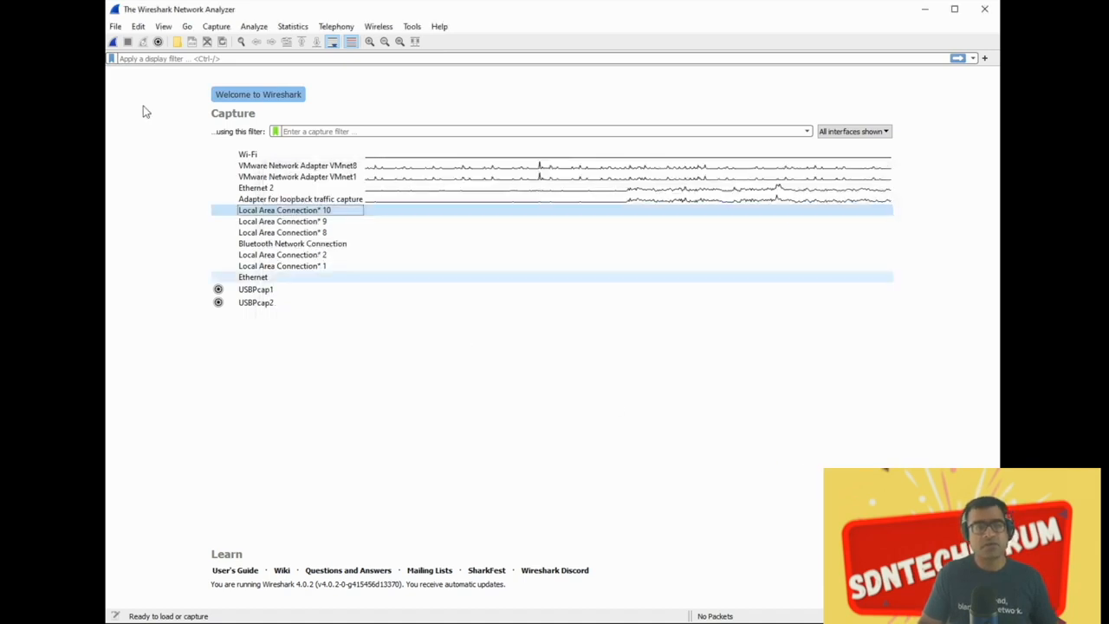
pyautogui.click(218, 27)
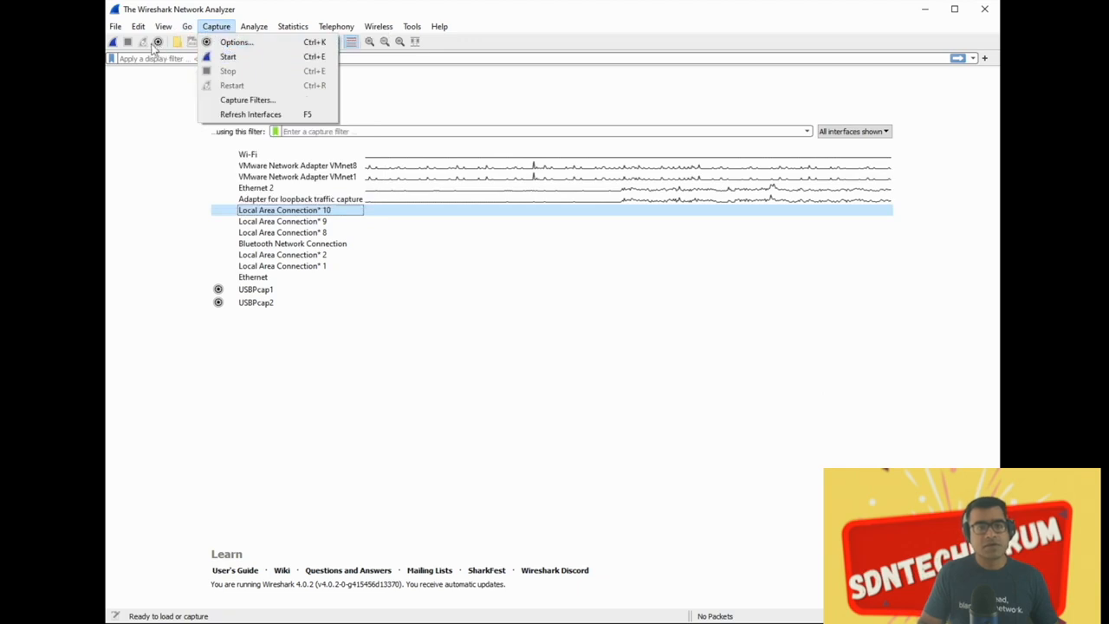
pyautogui.moveTo(254, 28)
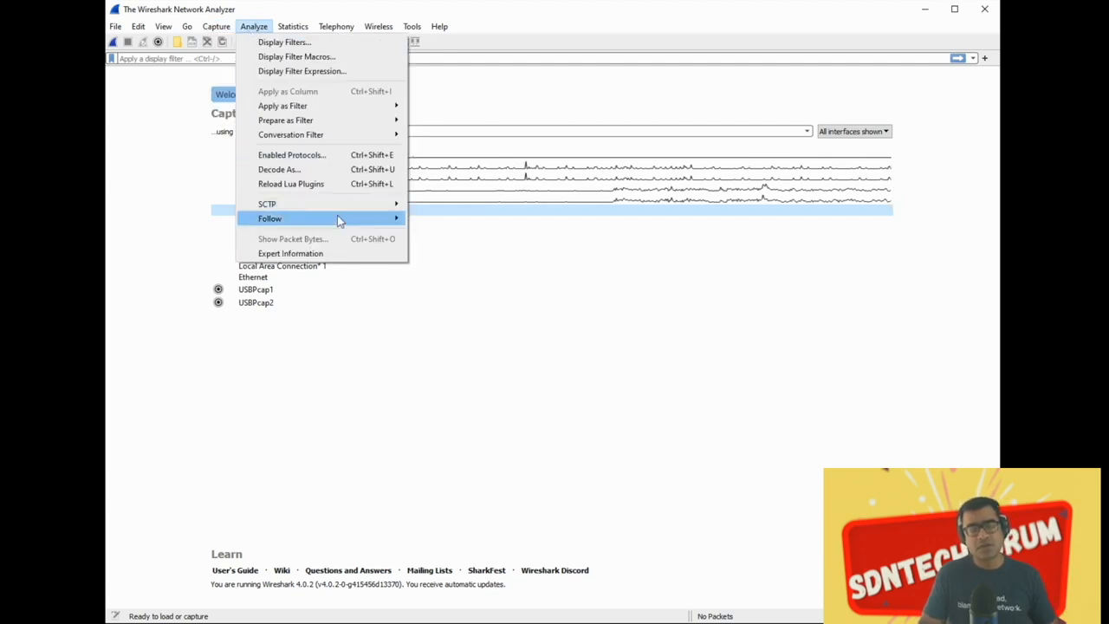
pyautogui.moveTo(362, 223)
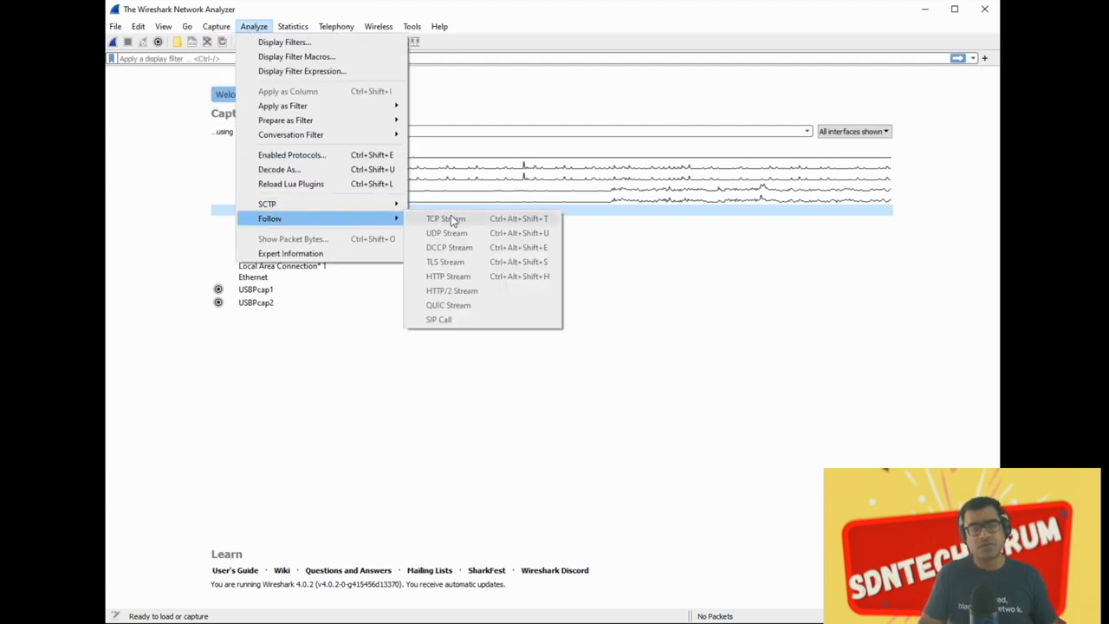
pyautogui.moveTo(326, 107)
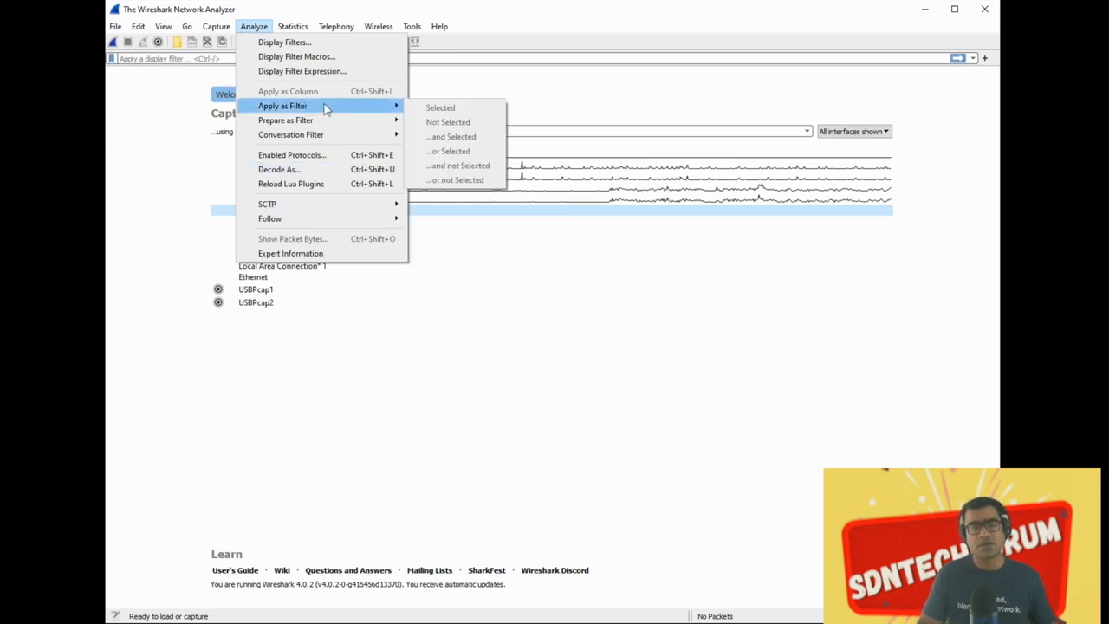
pyautogui.moveTo(292, 23)
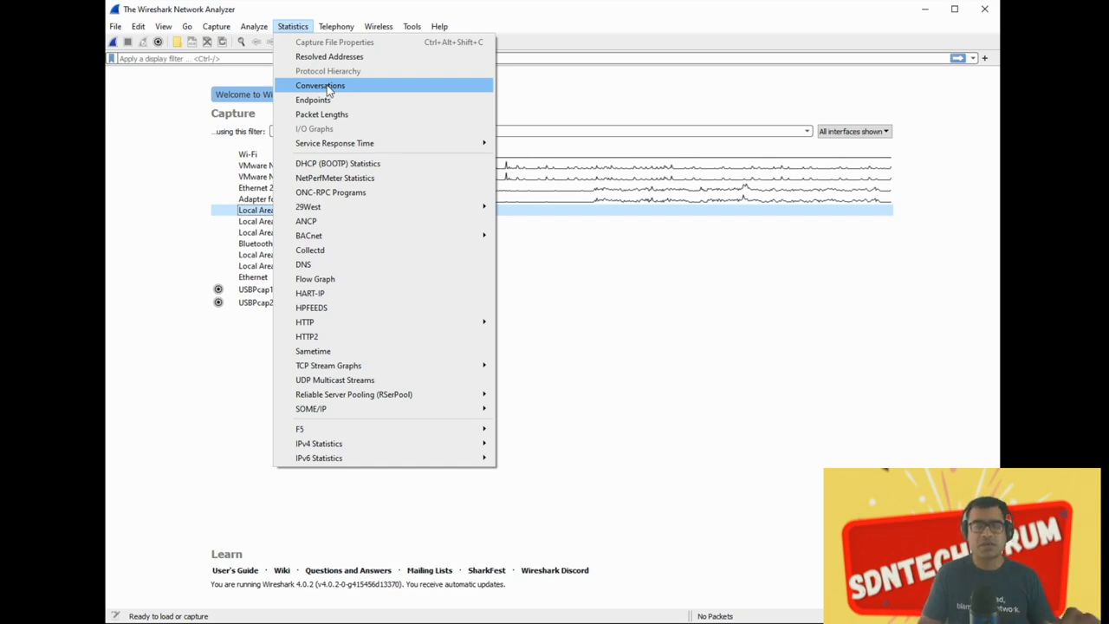
pyautogui.moveTo(331, 27)
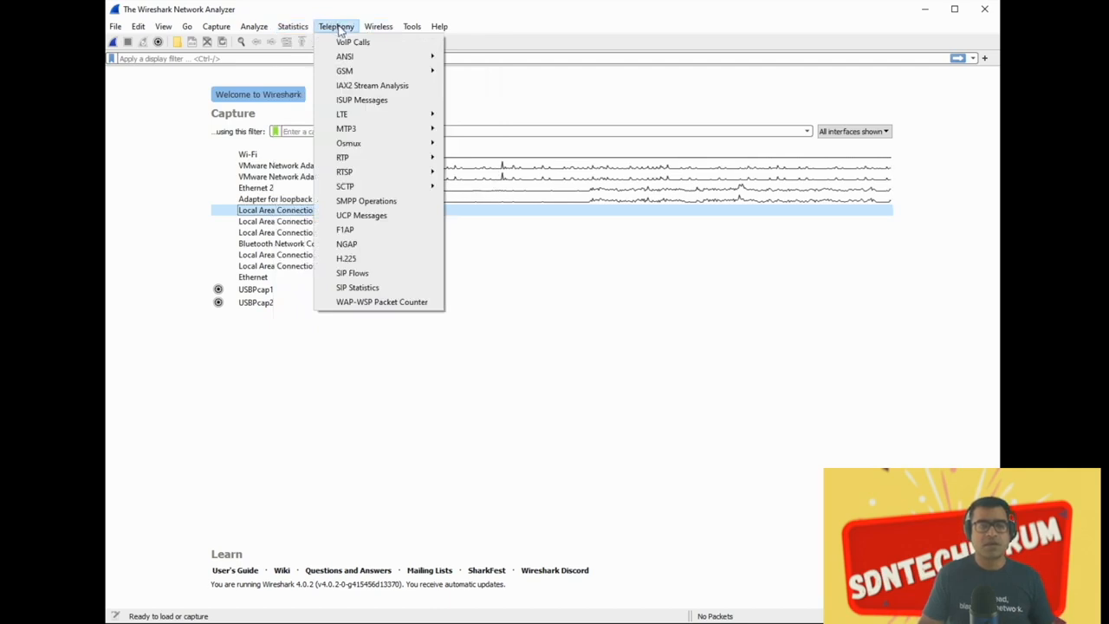
pyautogui.moveTo(375, 31)
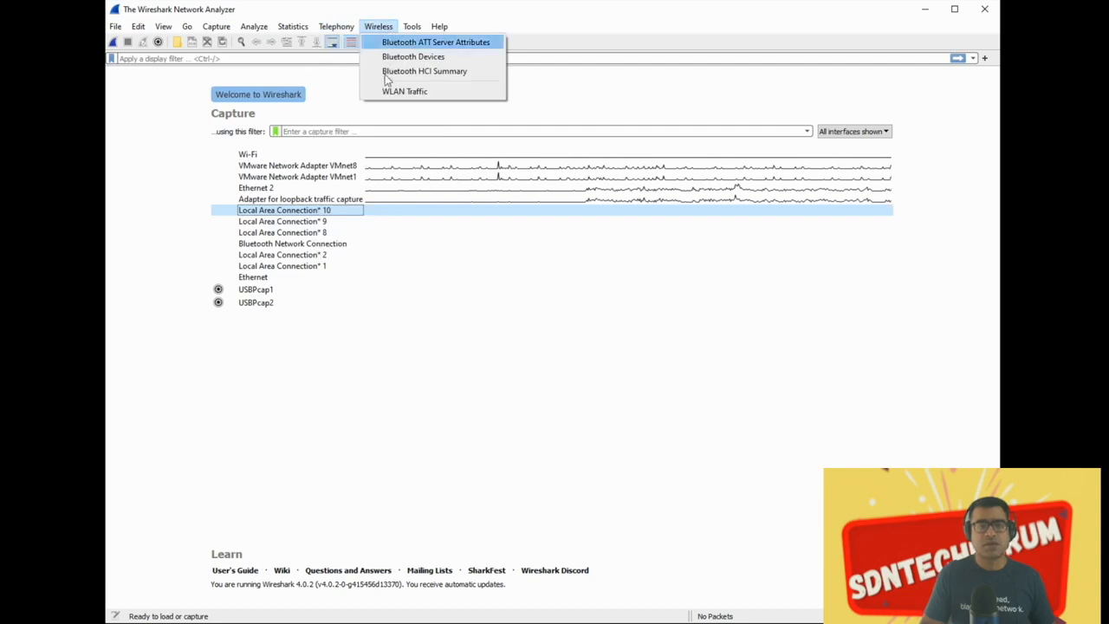
pyautogui.moveTo(413, 29)
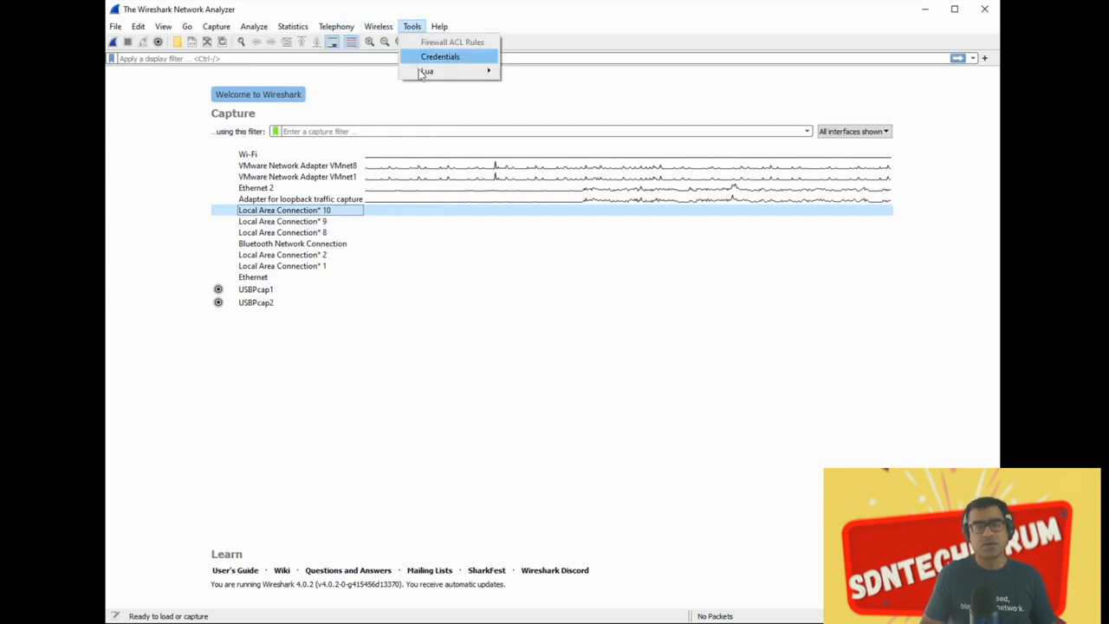
pyautogui.moveTo(425, 77)
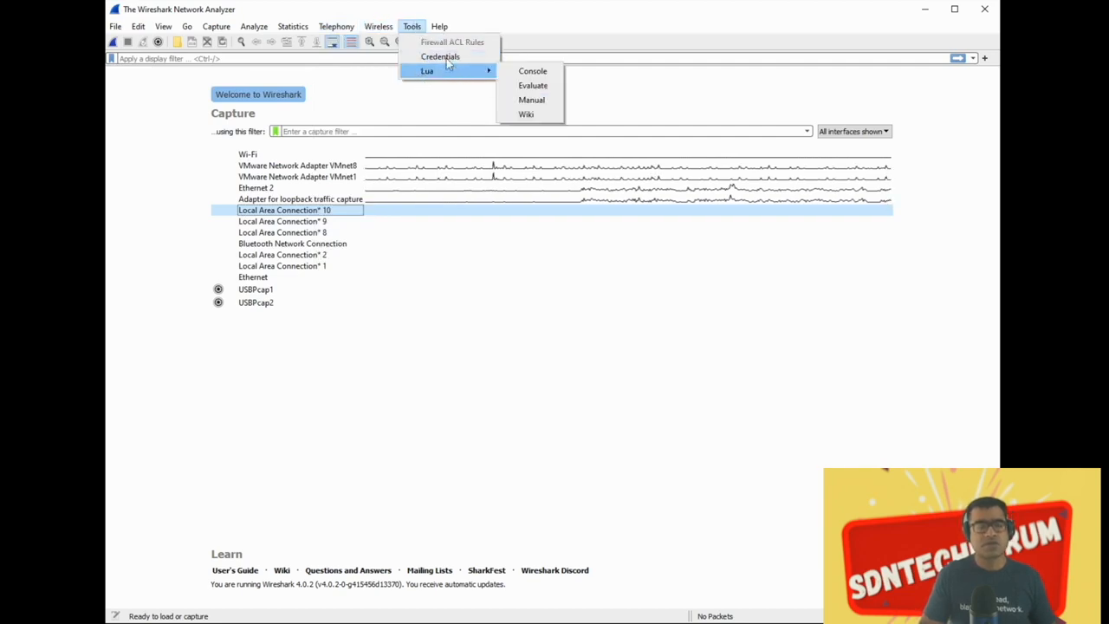
# Try to capture traffic on Local Area Connection* 10, reload the Wireshark download page in the browser, and stop the capture
pyautogui.click(166, 112)
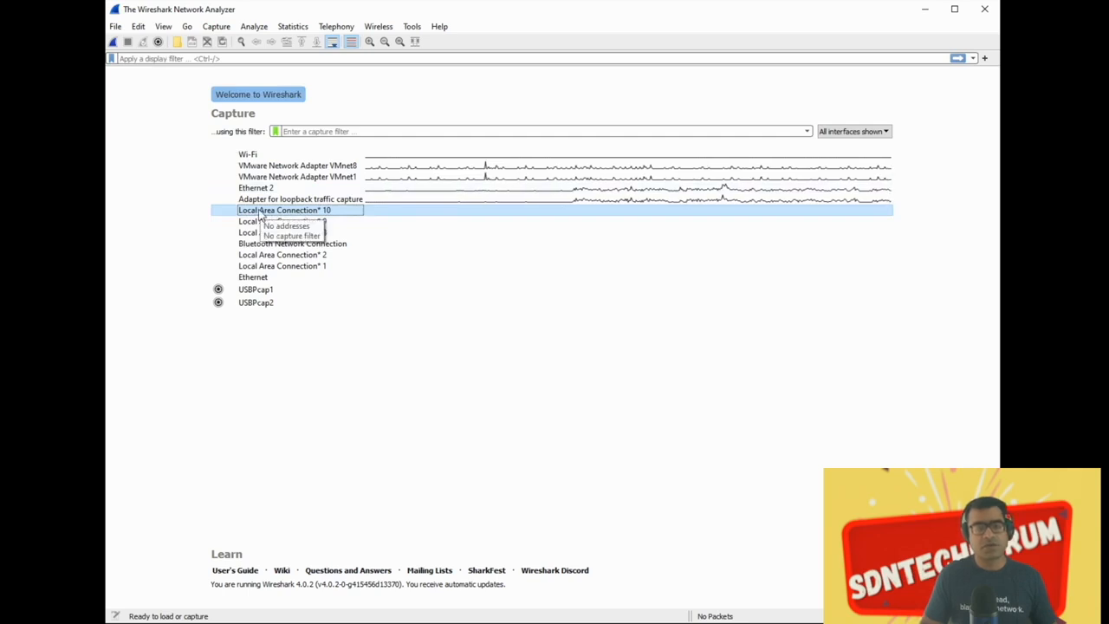
pyautogui.click(114, 41)
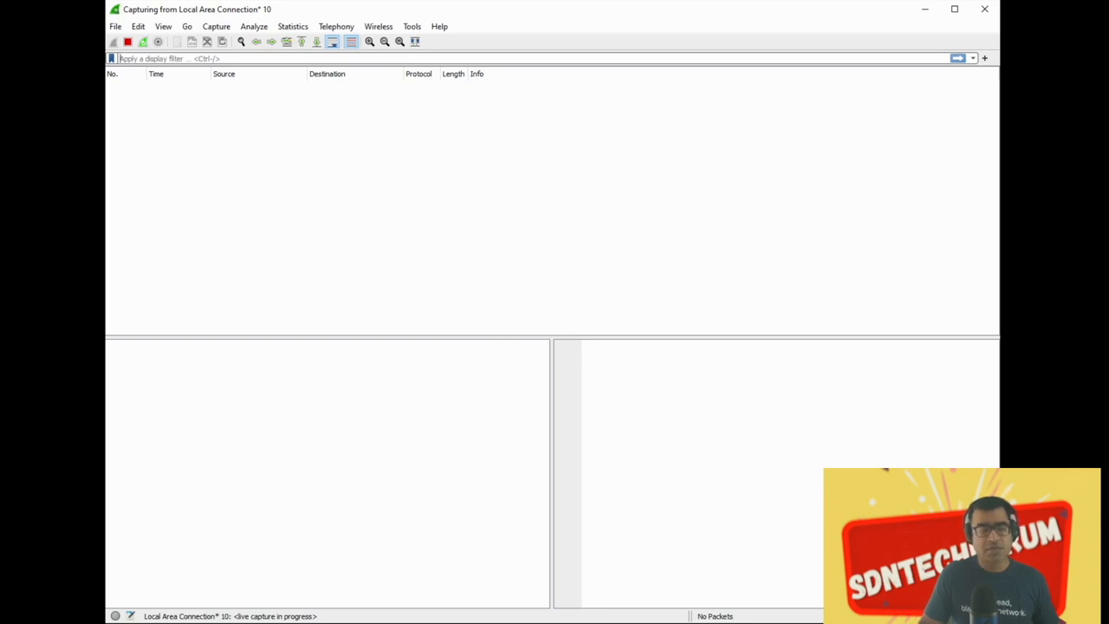
pyautogui.hotkey('alt', 'Tab')
pyautogui.click(154, 84)
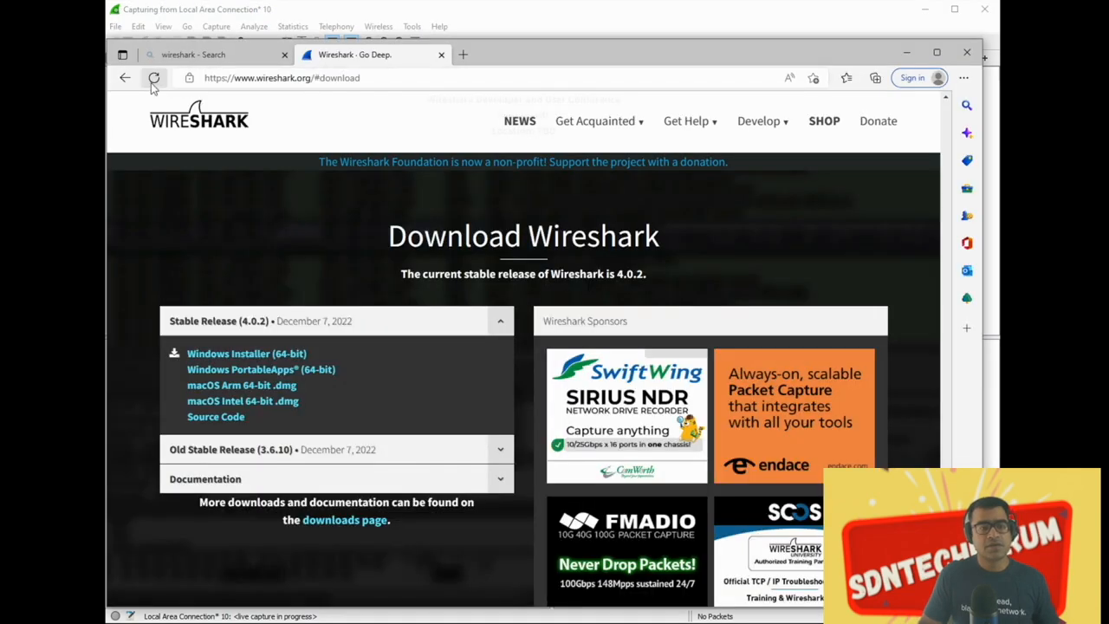
pyautogui.click(500, 18)
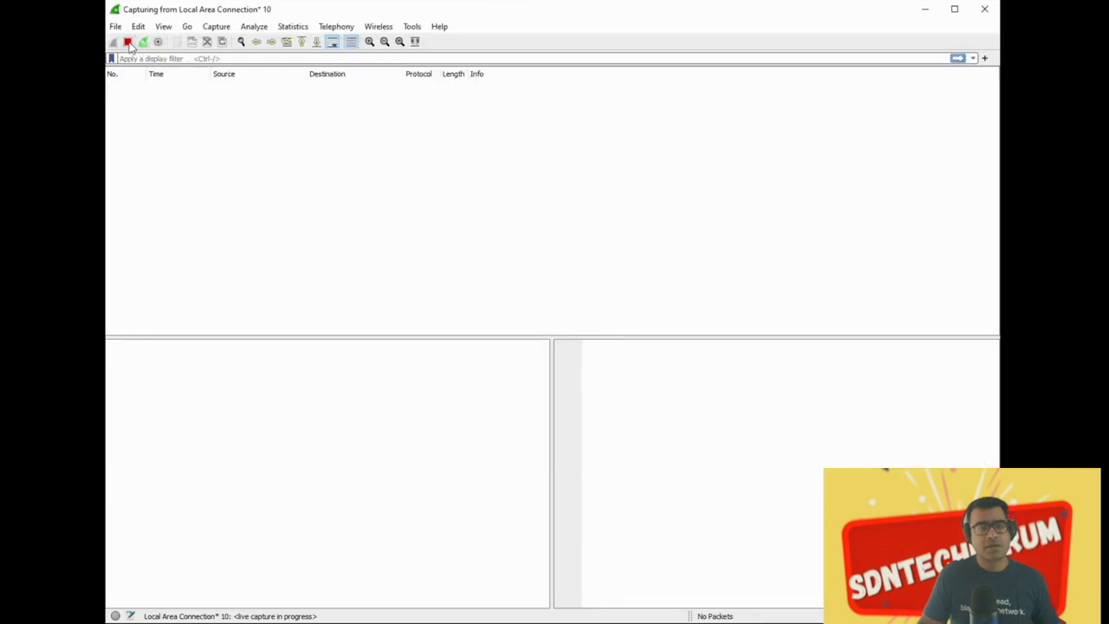
pyautogui.click(128, 40)
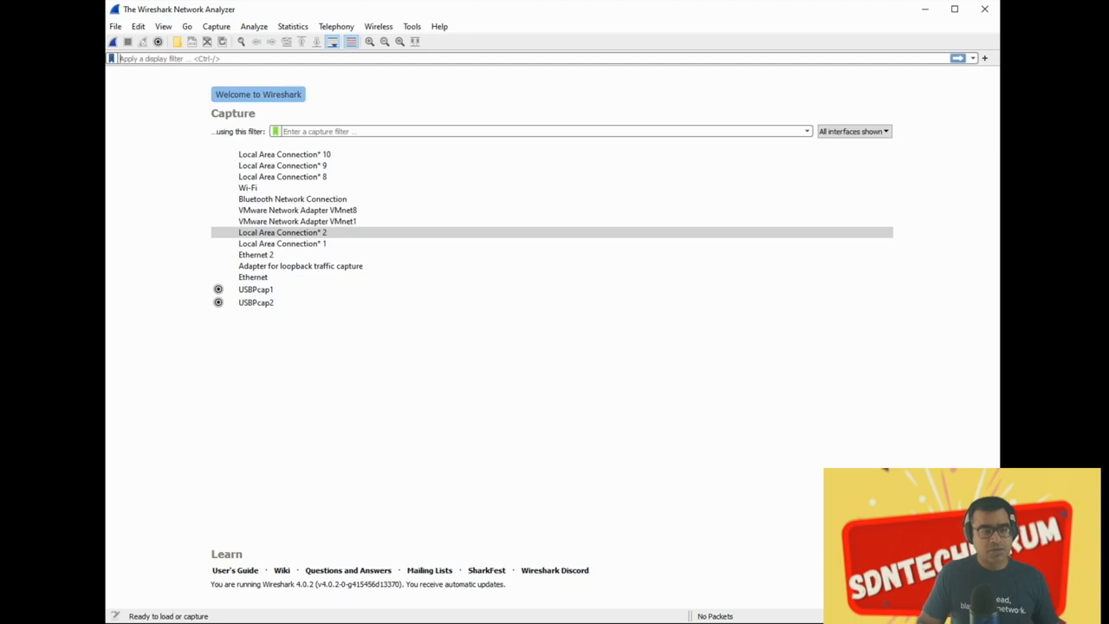
pyautogui.press('super')
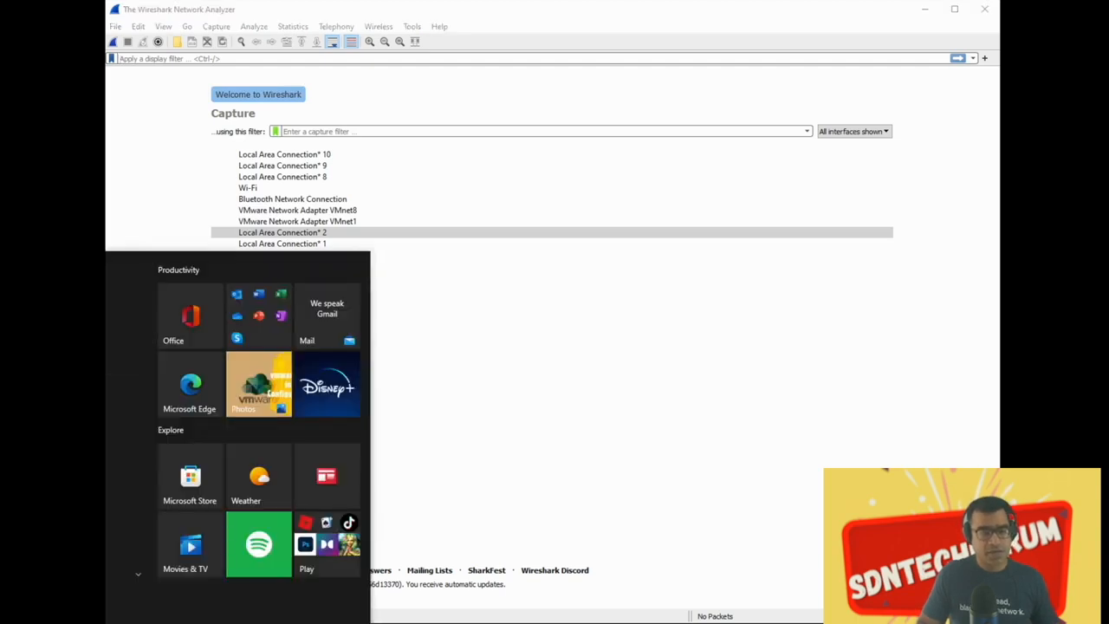
pyautogui.press('super')
# Open the capture options and check the addresses of the VMware Network Adapter VMnet1, Wi-Fi and Ethernet 2 interfaces
pyautogui.click(302, 232)
pyautogui.click(159, 41)
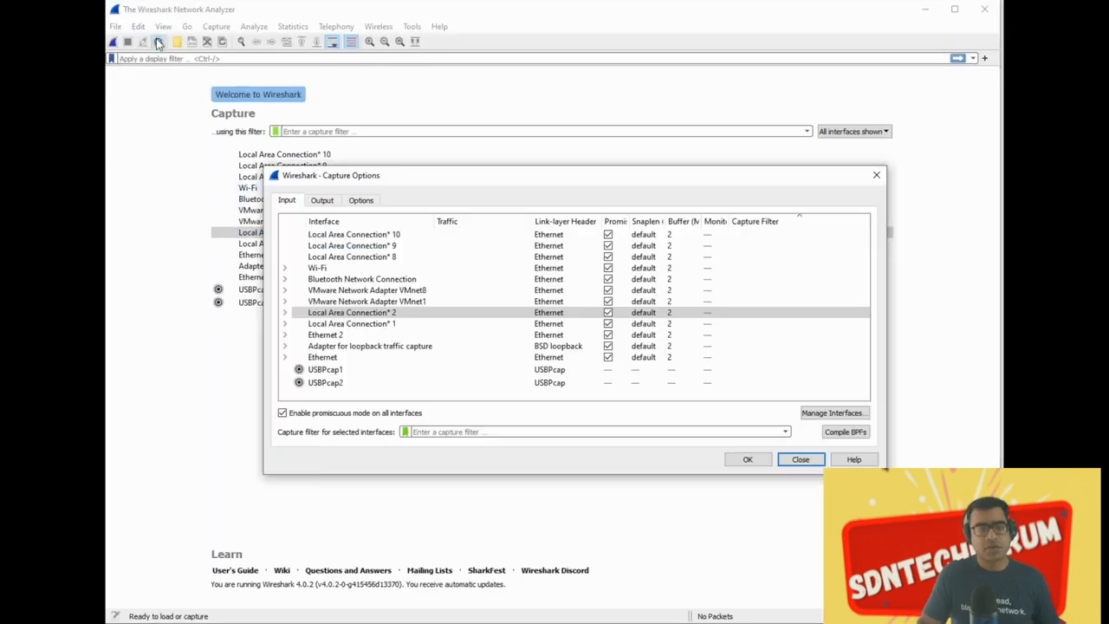
pyautogui.click(284, 313)
pyautogui.click(286, 312)
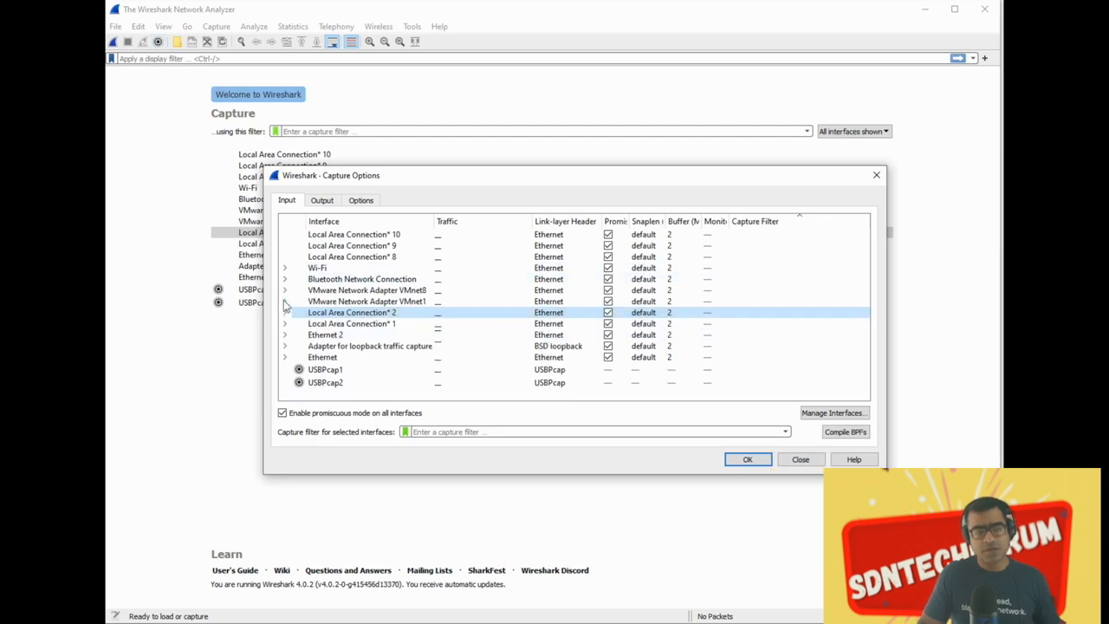
pyautogui.click(285, 302)
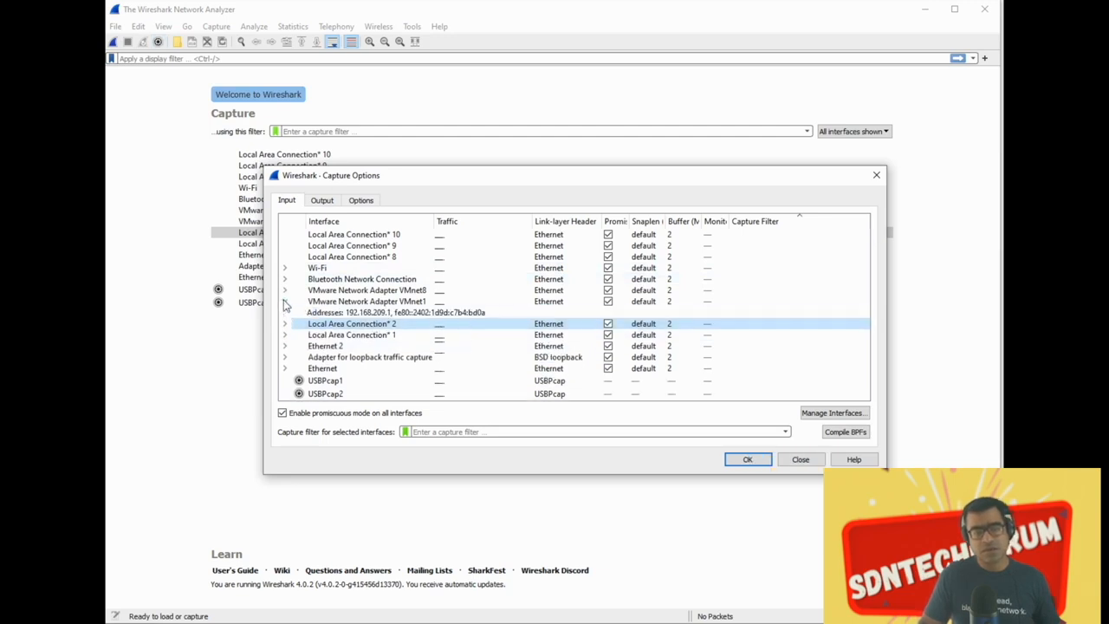
pyautogui.click(285, 301)
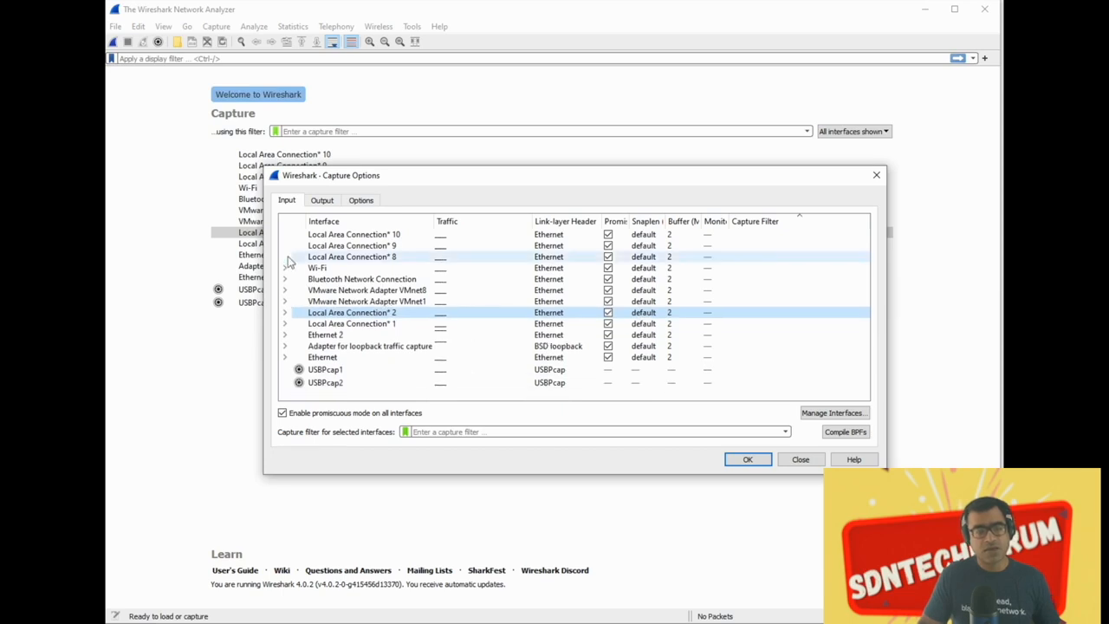
pyautogui.click(286, 268)
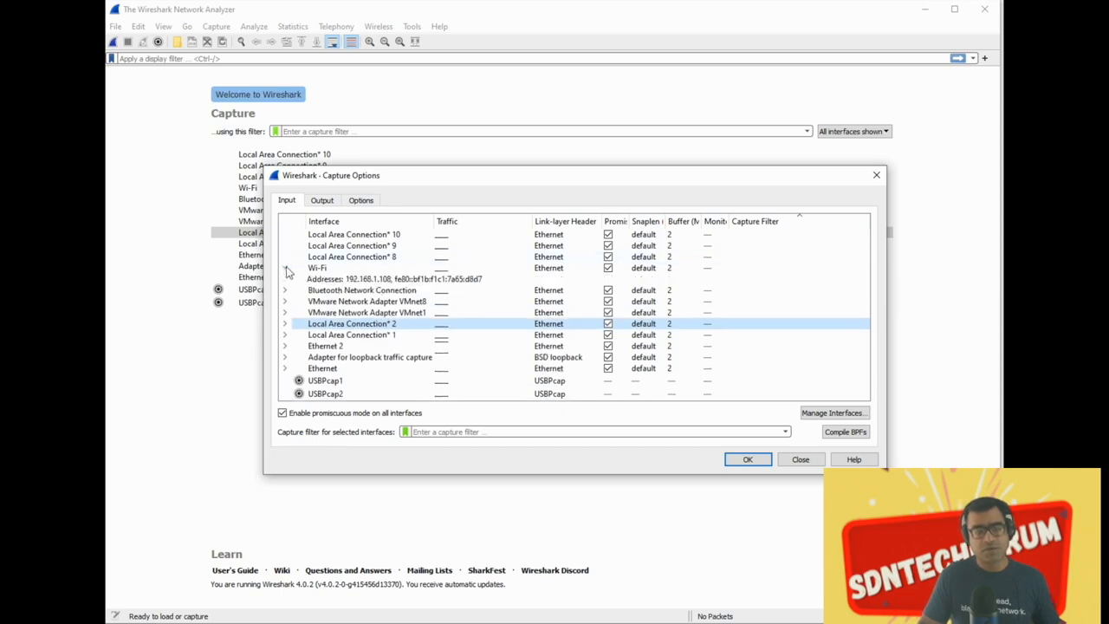
pyautogui.click(286, 269)
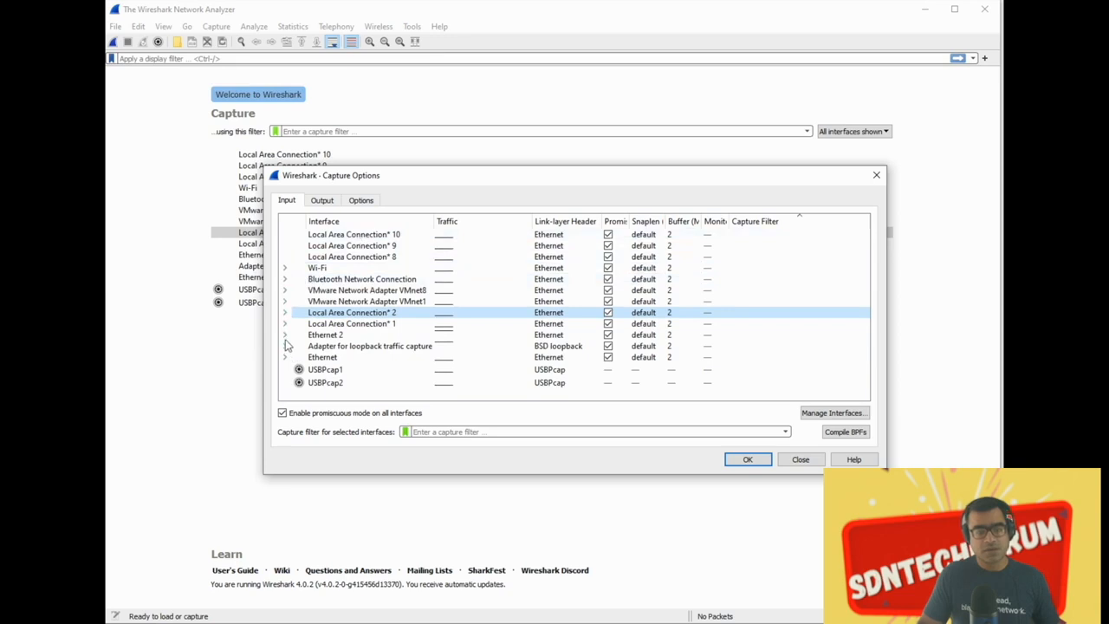
pyautogui.click(286, 335)
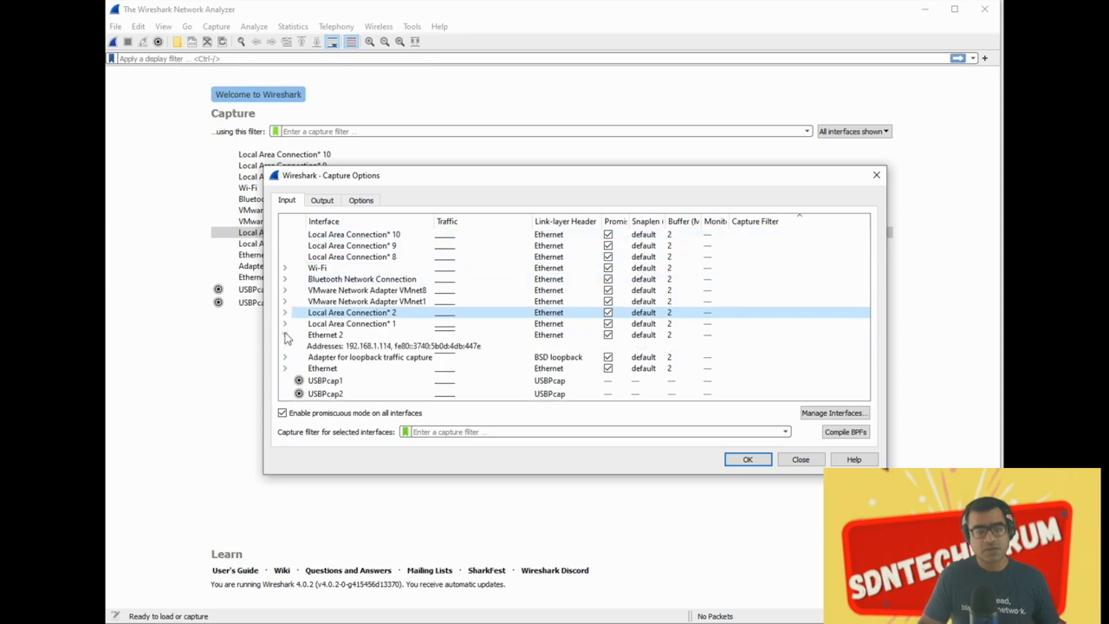
pyautogui.click(285, 335)
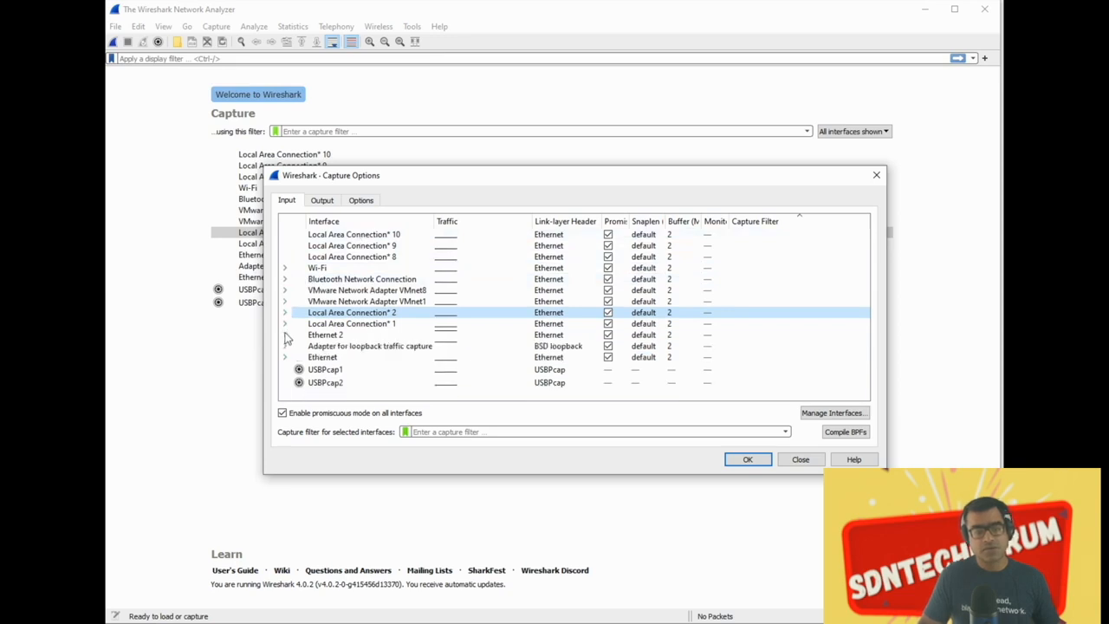
# Capture live traffic on the Ethernet 2 interface, and stop the capture
pyautogui.click(347, 335)
pyautogui.click(751, 461)
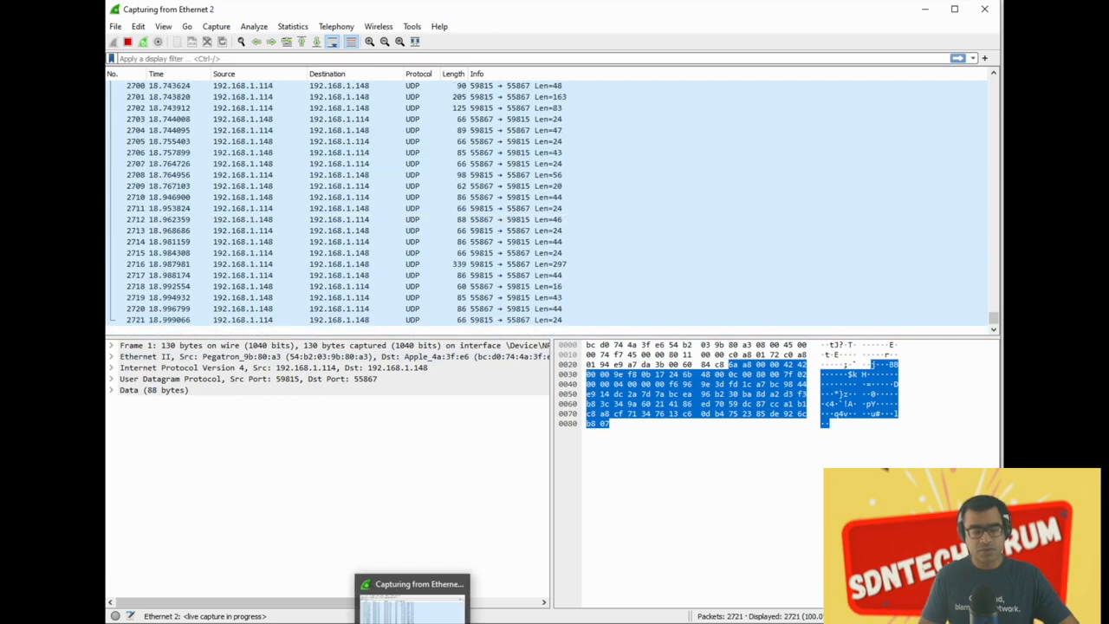
pyautogui.moveTo(251, 623)
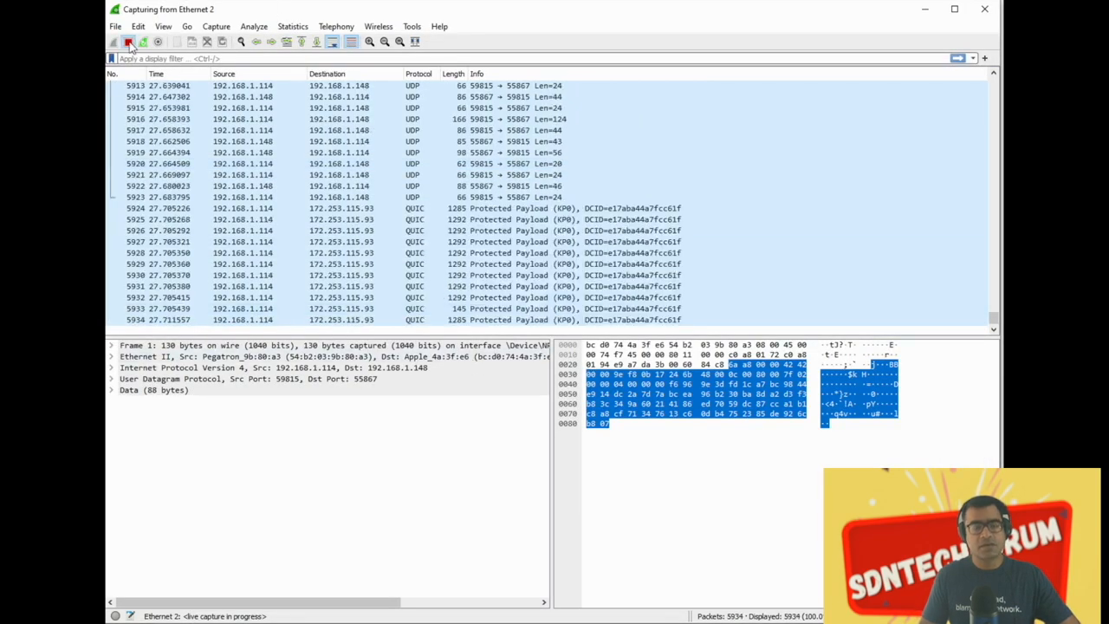
pyautogui.click(128, 42)
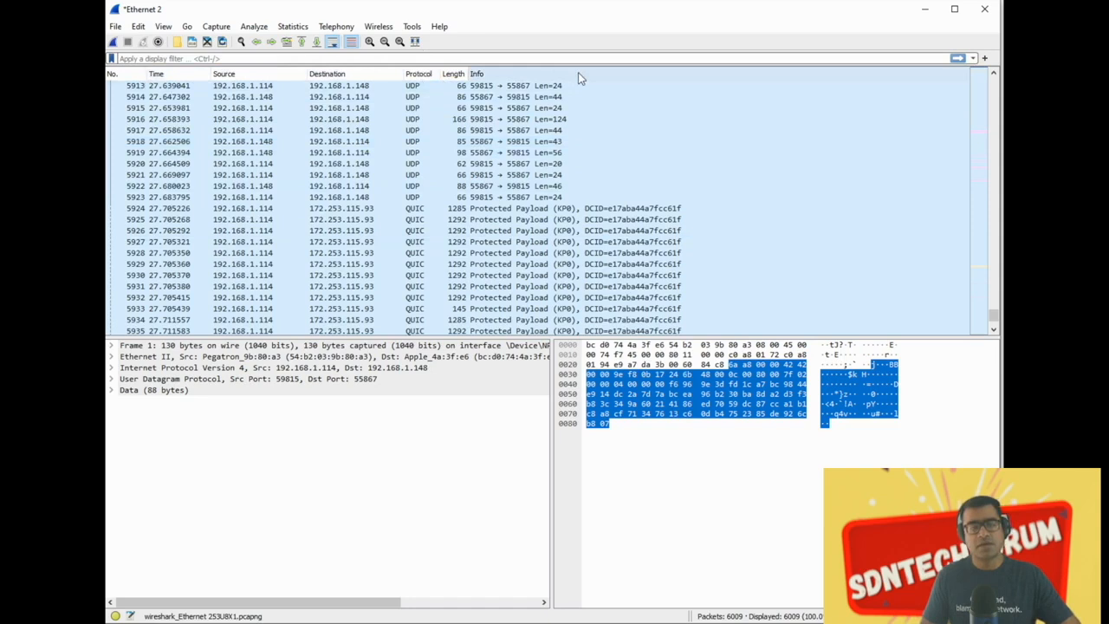
# Sort the packet list by packet number, and expand the Address Resolution Protocol and Ethernet II details of ARP packet 53
pyautogui.click(417, 77)
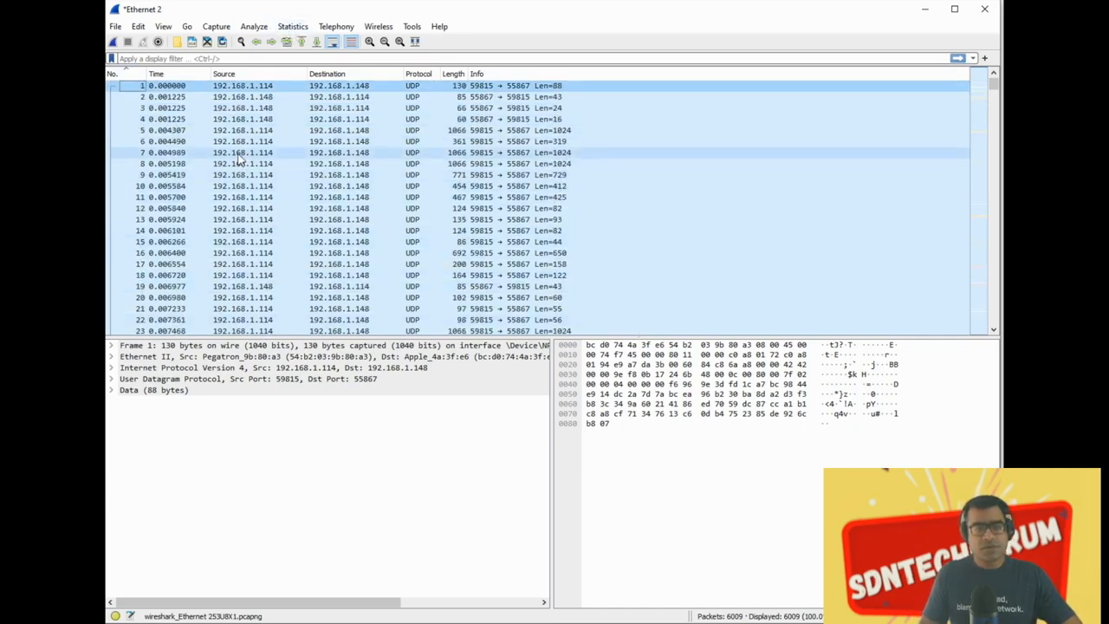
pyautogui.scroll(-15, 452, 240)
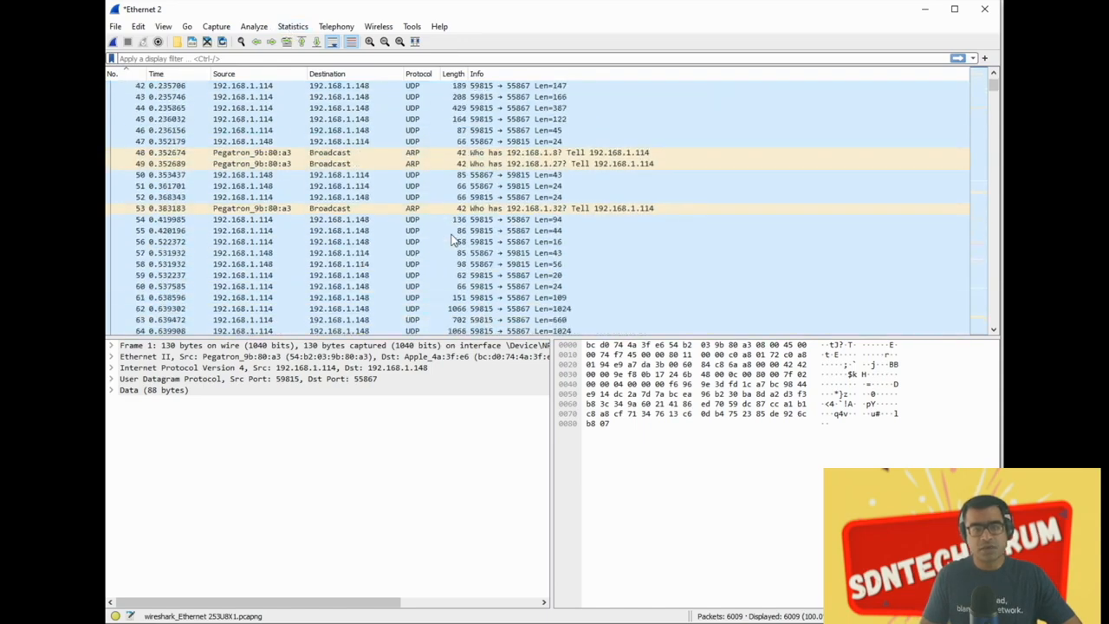
pyautogui.scroll(-14, 452, 240)
pyautogui.scroll(10, 452, 240)
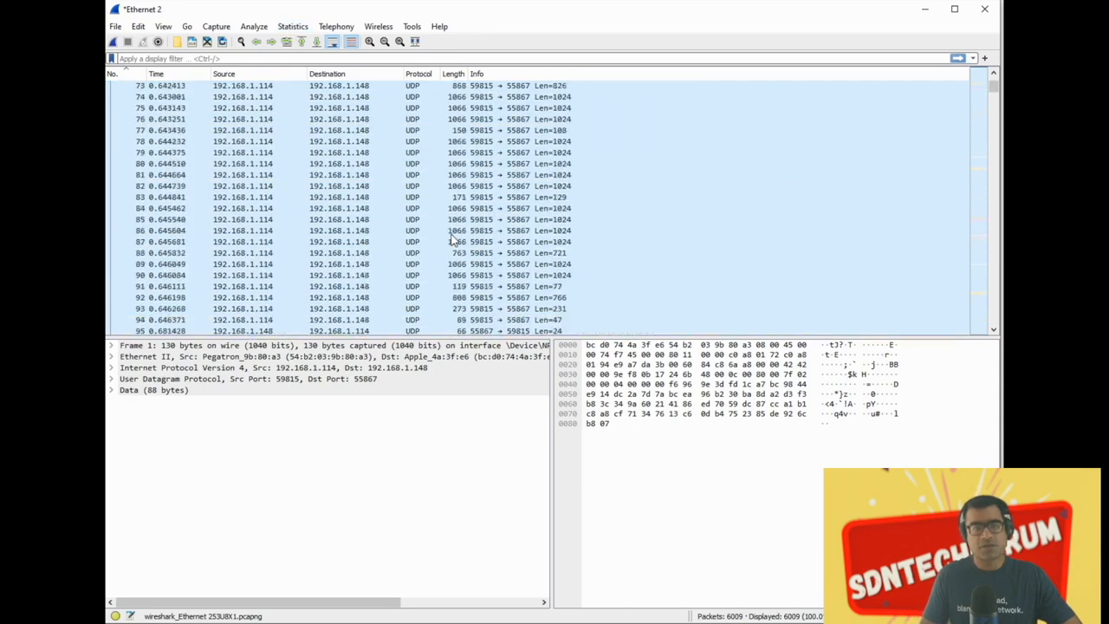
pyautogui.scroll(4, 453, 240)
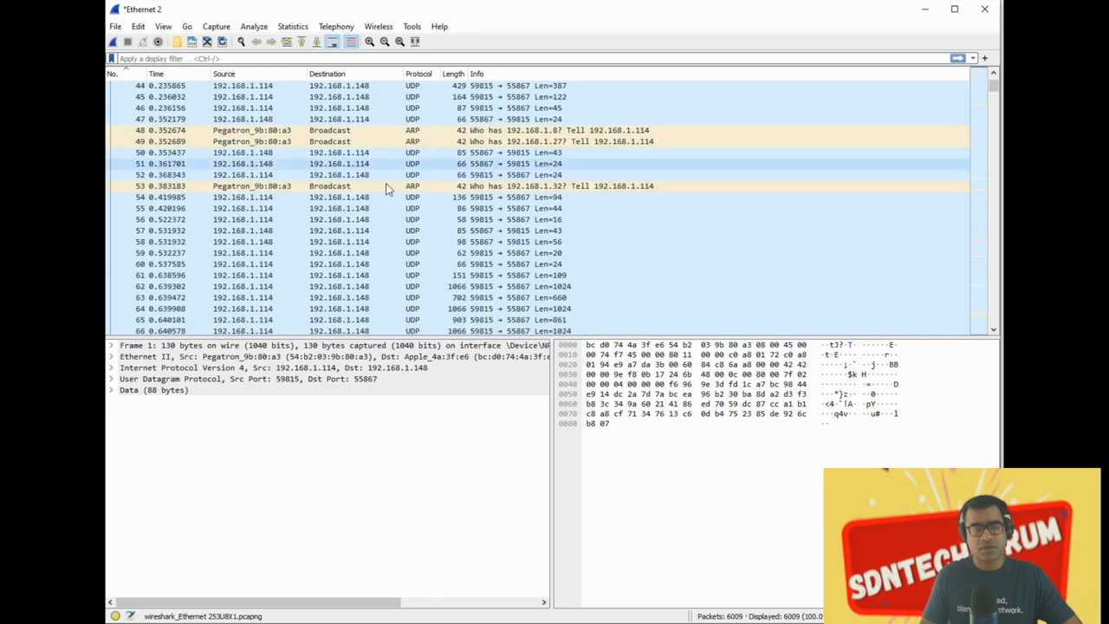
pyautogui.click(388, 186)
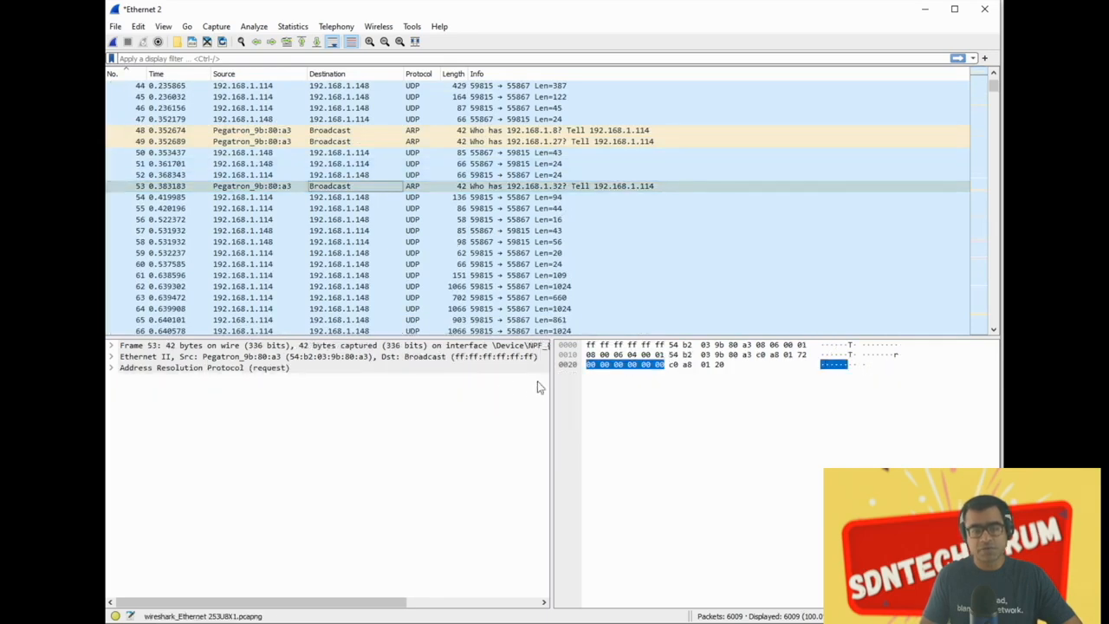
pyautogui.click(112, 368)
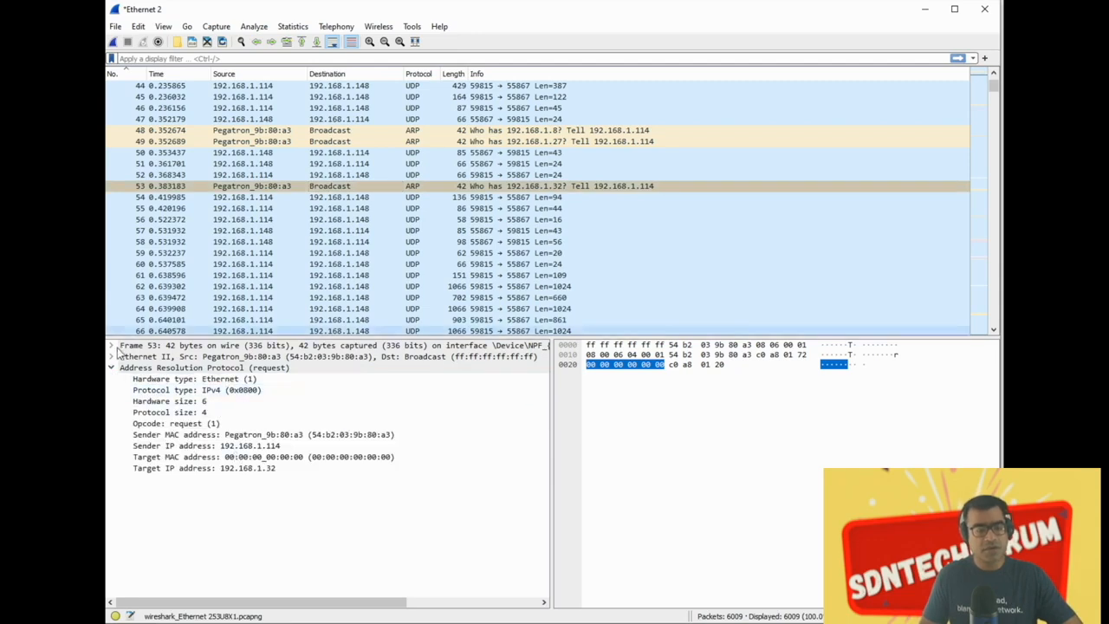
pyautogui.click(112, 356)
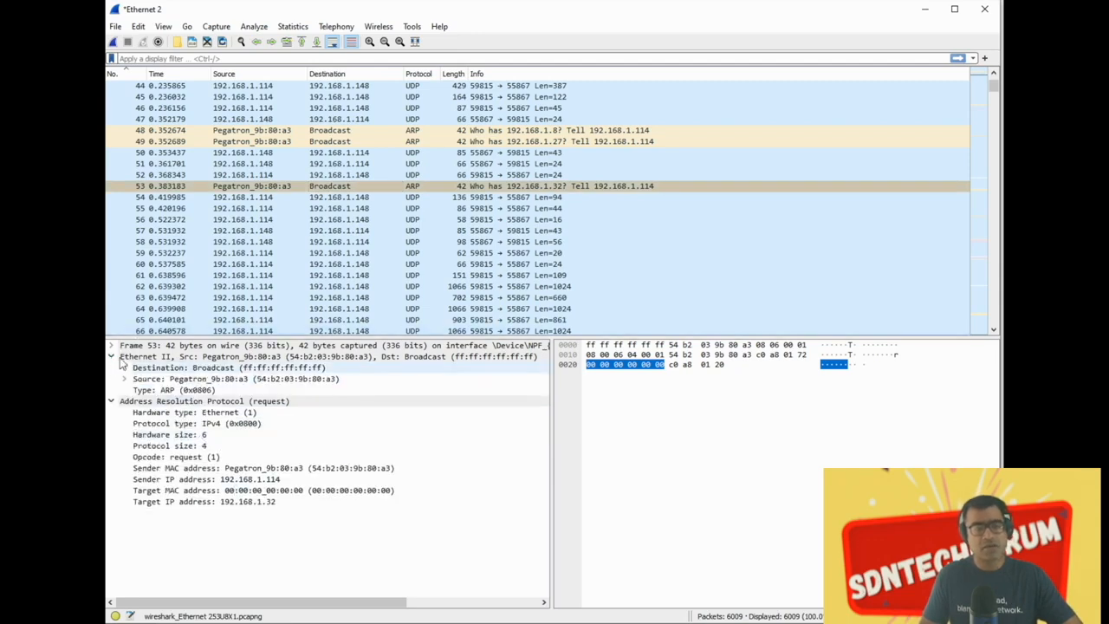
# Inspect the Ethernet addresses, Internet Protocol and Transmission Control Protocol details of TCP packet 107, and highlight its acknowledgment number bytes
pyautogui.scroll(-19, 564, 235)
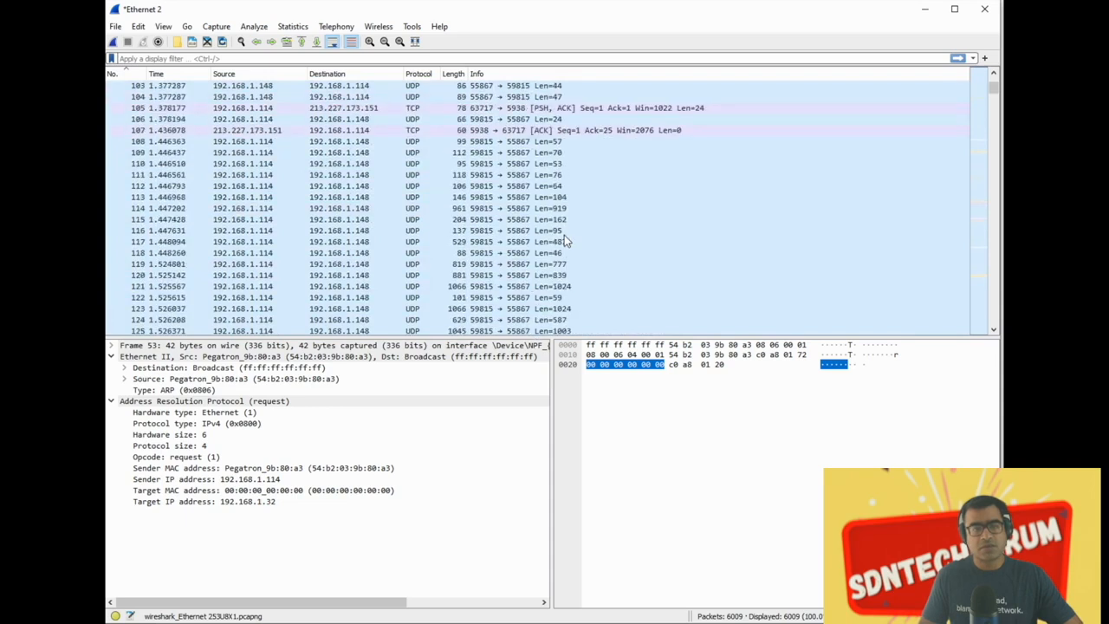
pyautogui.click(393, 141)
pyautogui.click(392, 163)
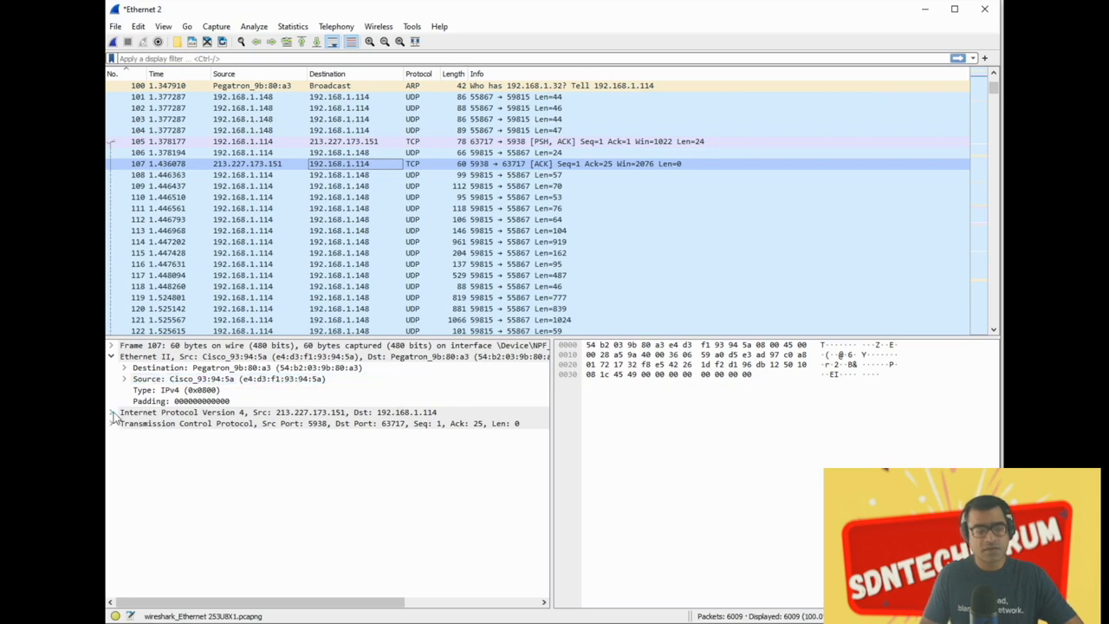
pyautogui.click(124, 368)
pyautogui.click(125, 413)
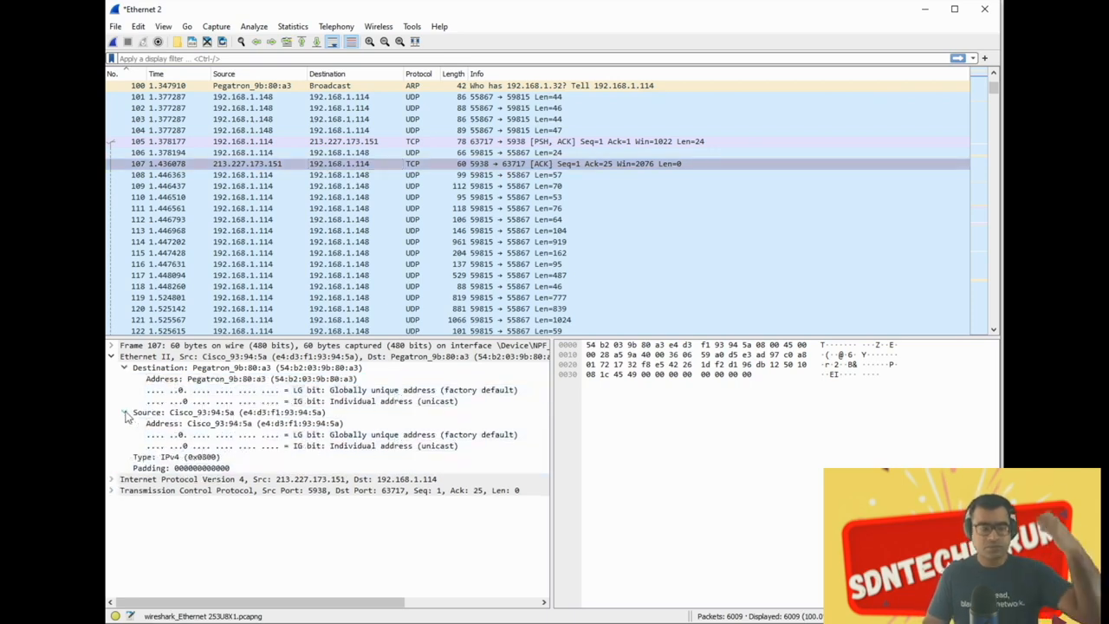
pyautogui.click(112, 480)
pyautogui.scroll(-2, 369, 535)
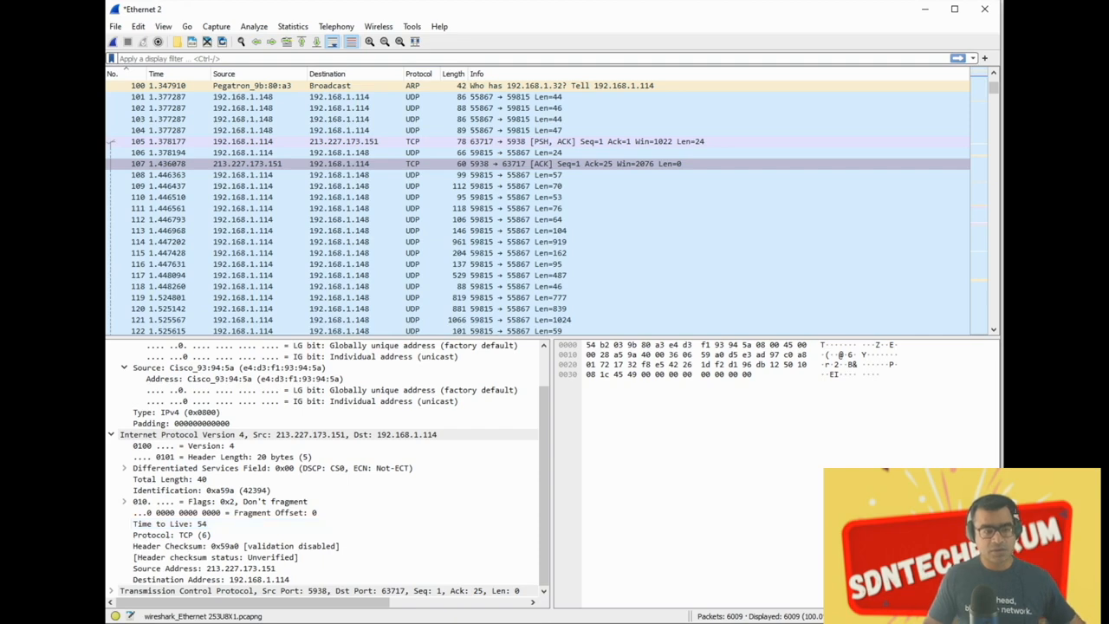
pyautogui.click(111, 590)
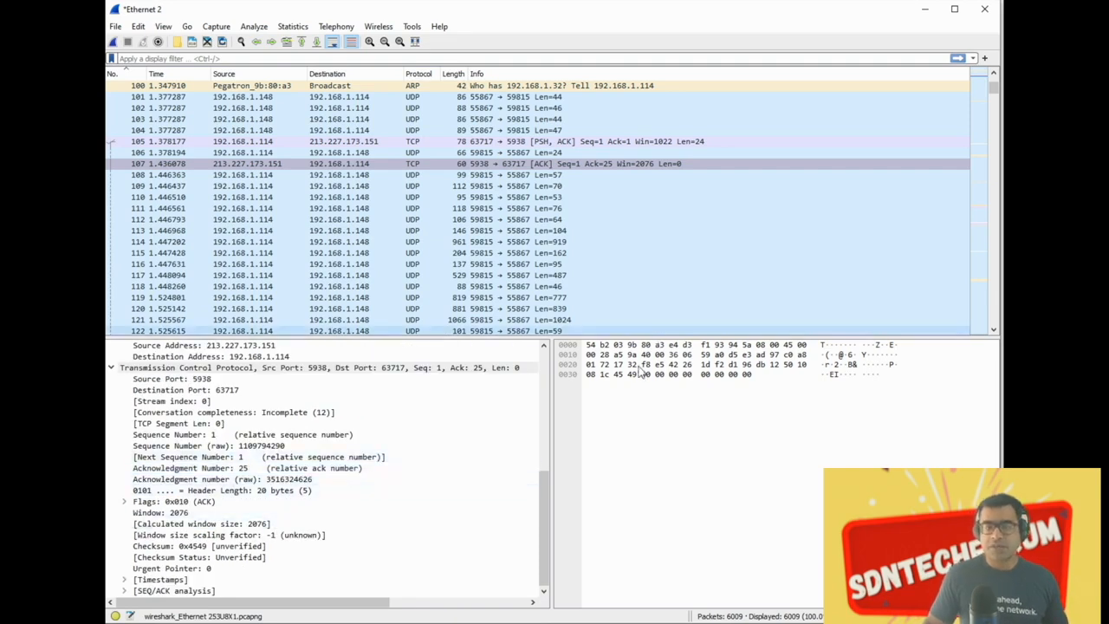
pyautogui.click(752, 364)
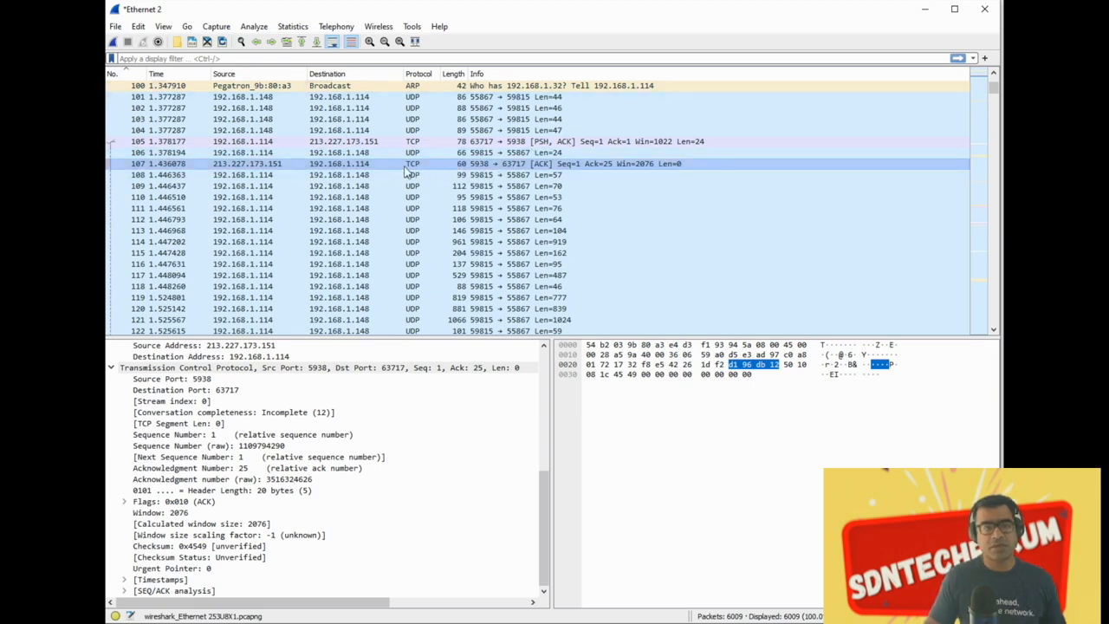
# Filter the displayed packets with the suggested expression "tcp.port == 80 || udp.port == 80"
pyautogui.click(185, 58)
pyautogui.write('tcp')
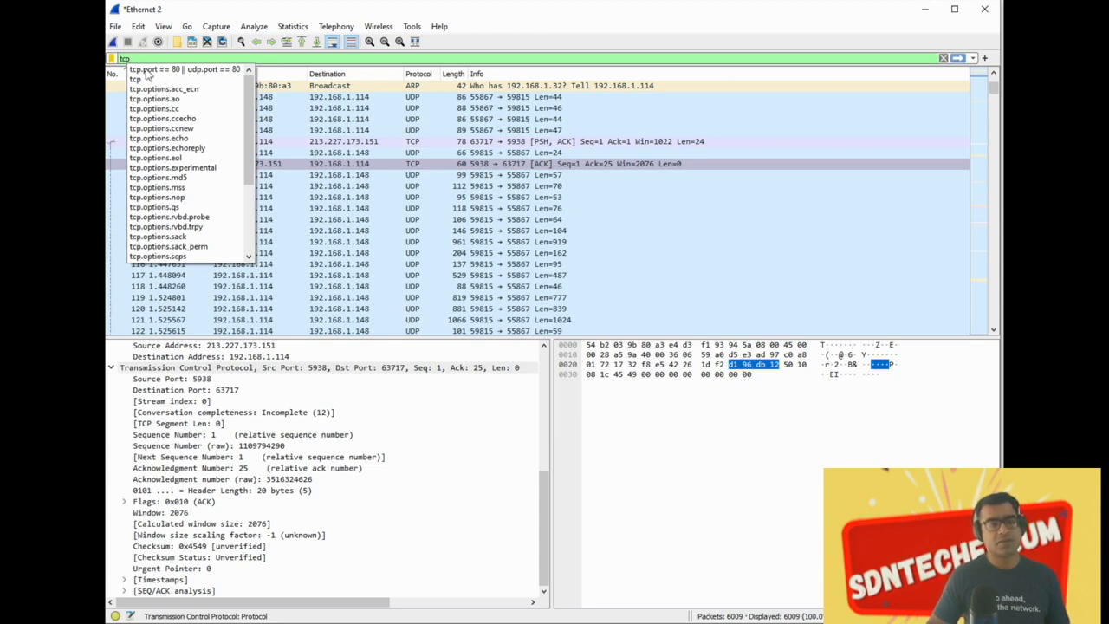
pyautogui.click(146, 71)
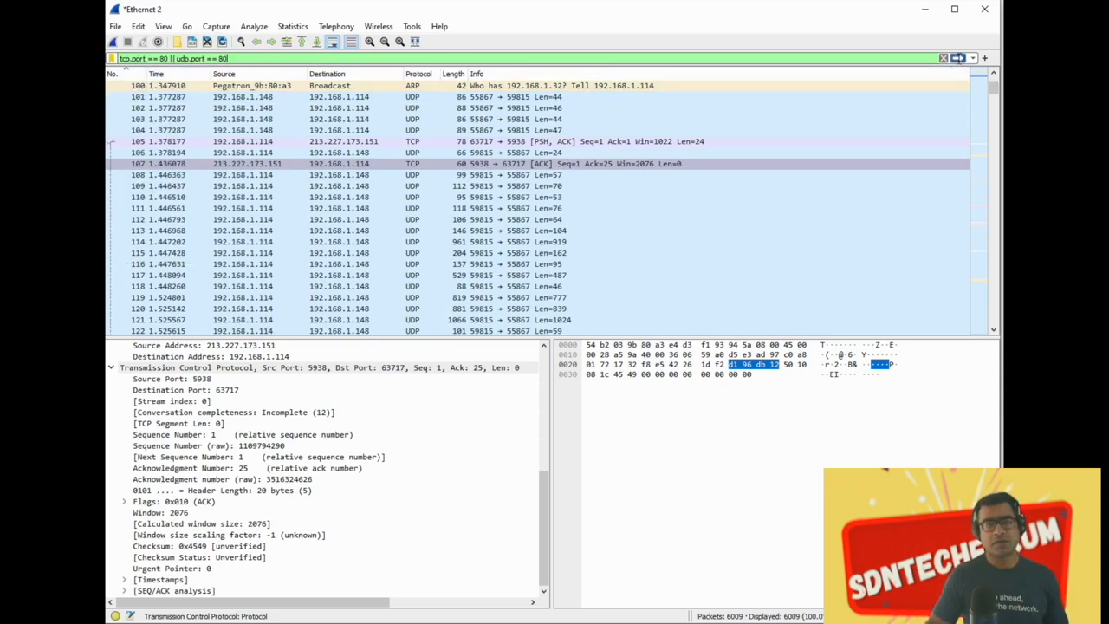
pyautogui.click(957, 58)
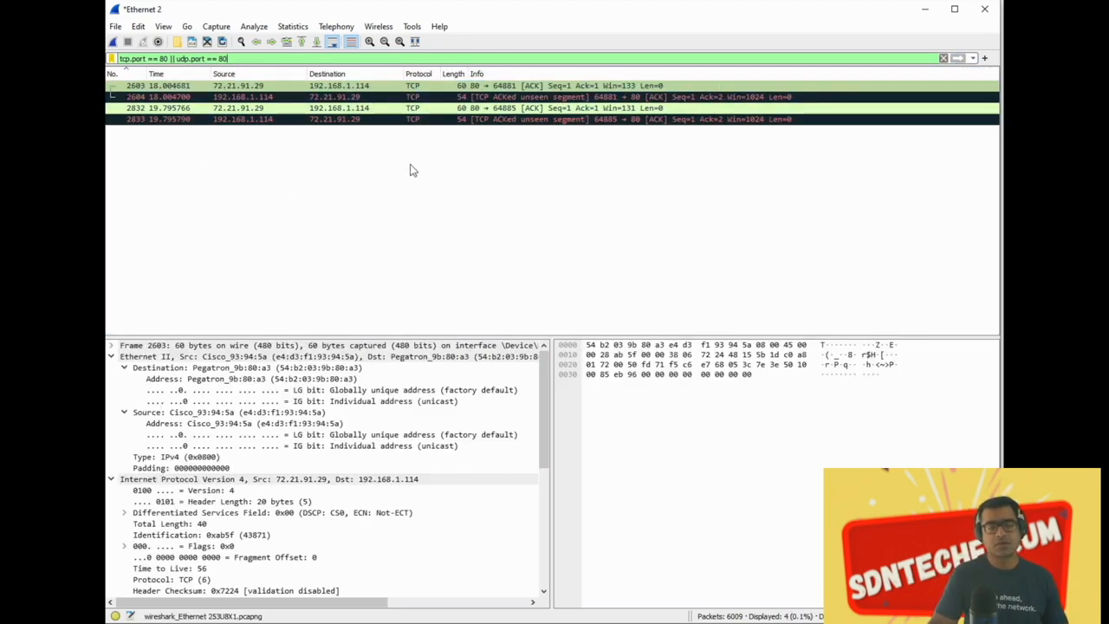
# Inspect filtered TCP packets 2603 and 2832, and collapse the Transmission Control Protocol details of packet 2832
pyautogui.click(461, 87)
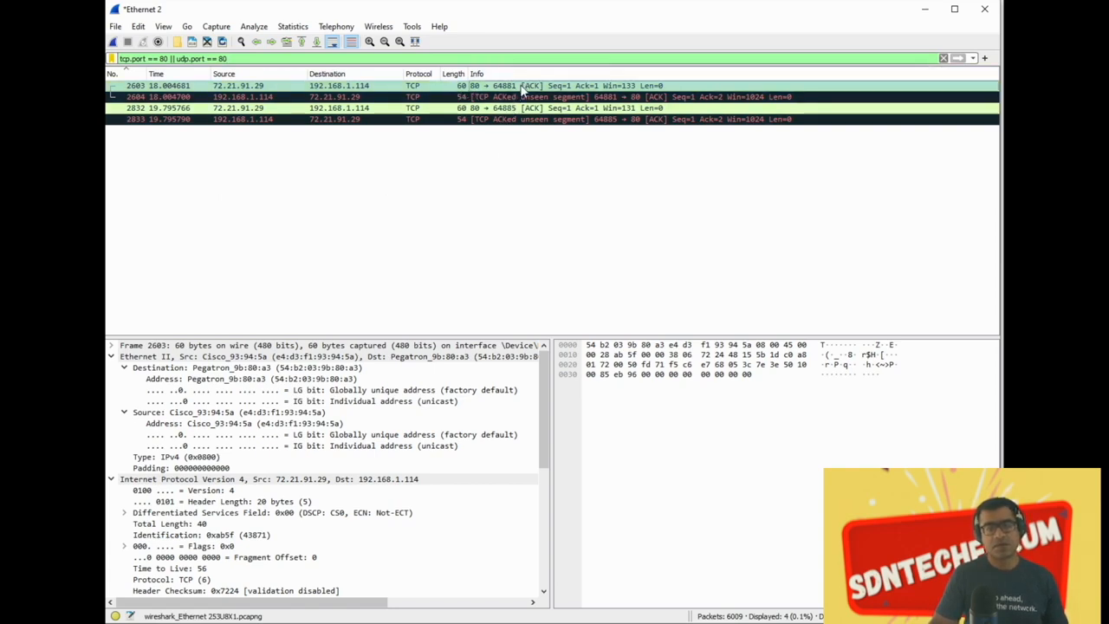
pyautogui.click(390, 108)
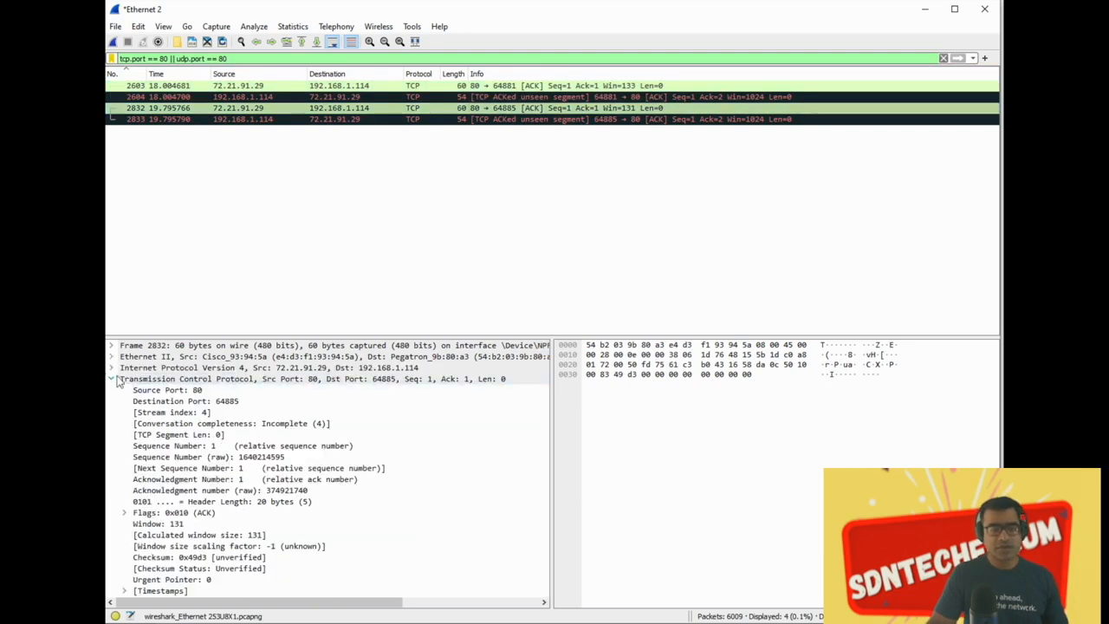
pyautogui.click(111, 378)
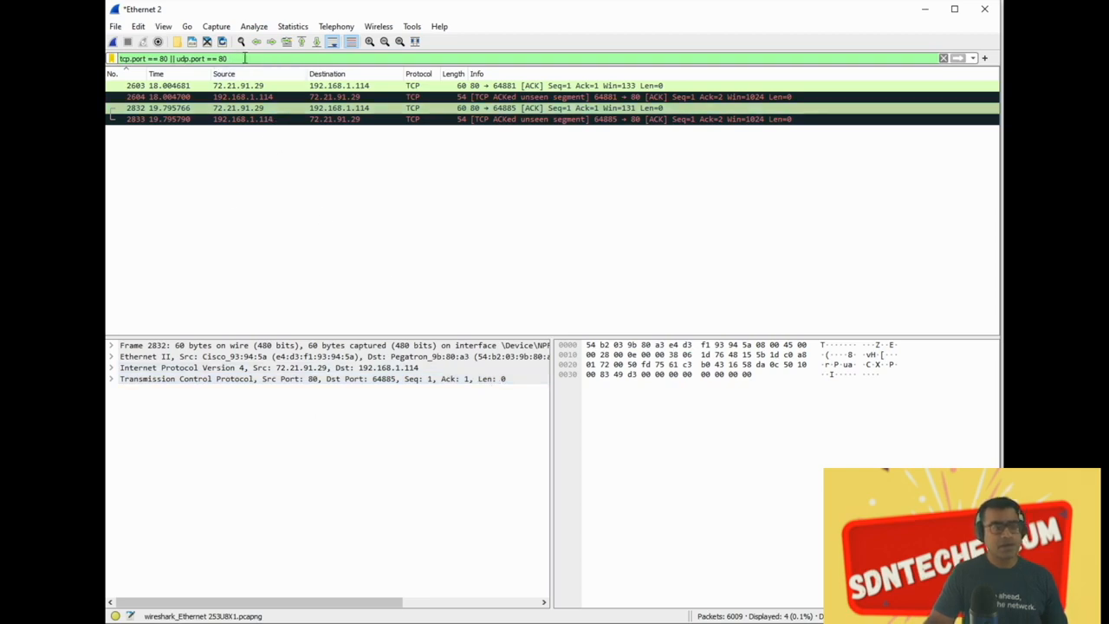
# Clear the port 80 display filter to list all captured packets
pyautogui.moveTo(227, 58); pyautogui.dragTo(119, 58)
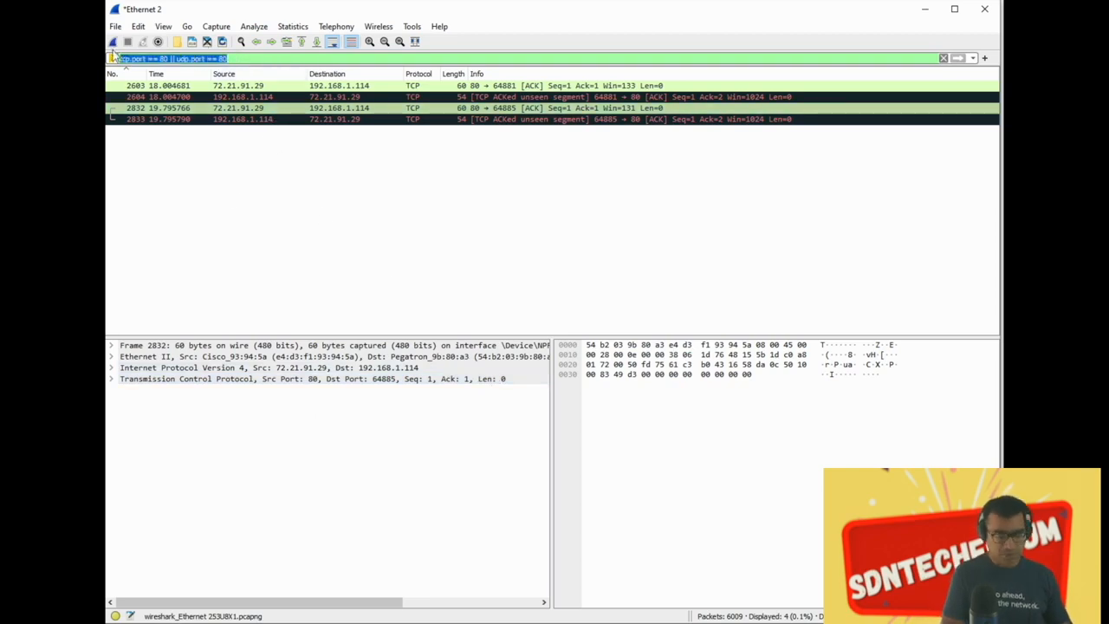
pyautogui.press('BackSpace')
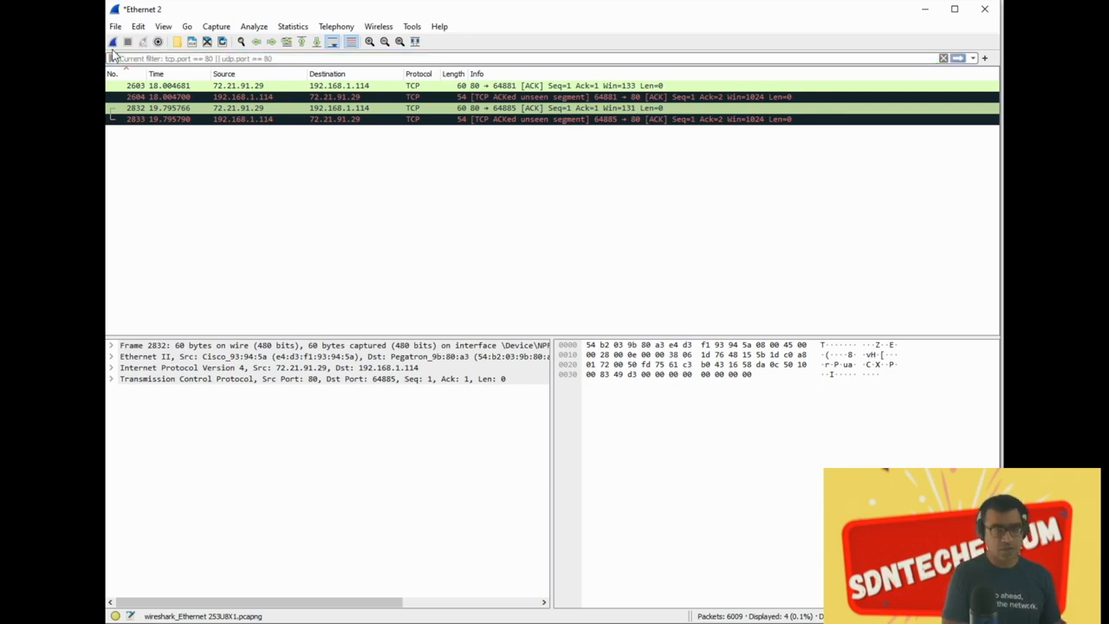
pyautogui.write('tc')
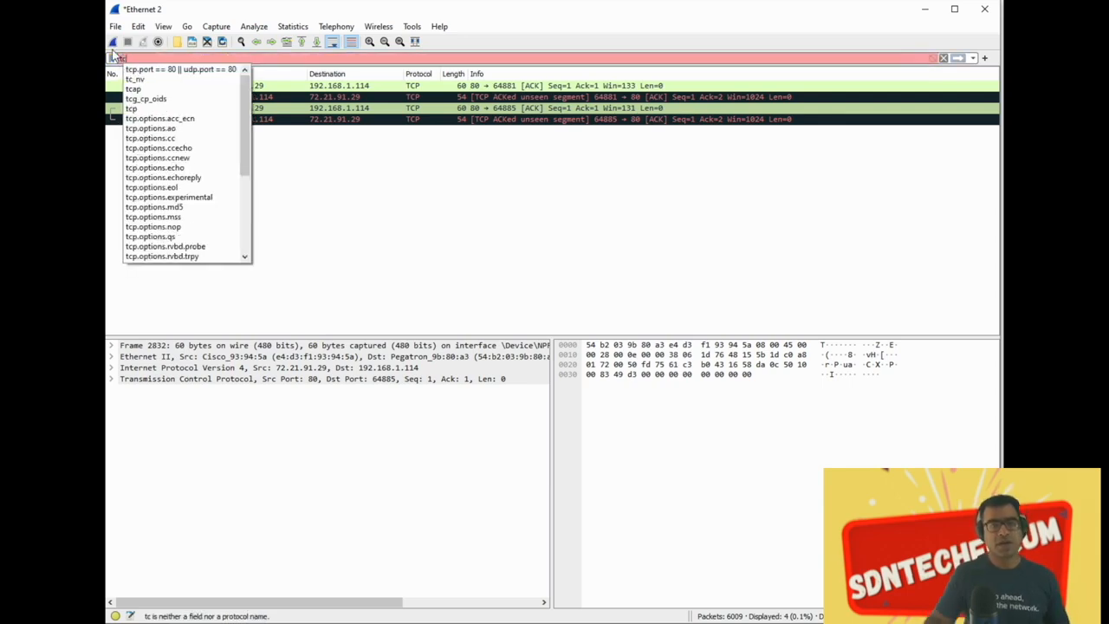
pyautogui.press('BackSpace')
pyautogui.press('BackSpace')
pyautogui.press('Return')
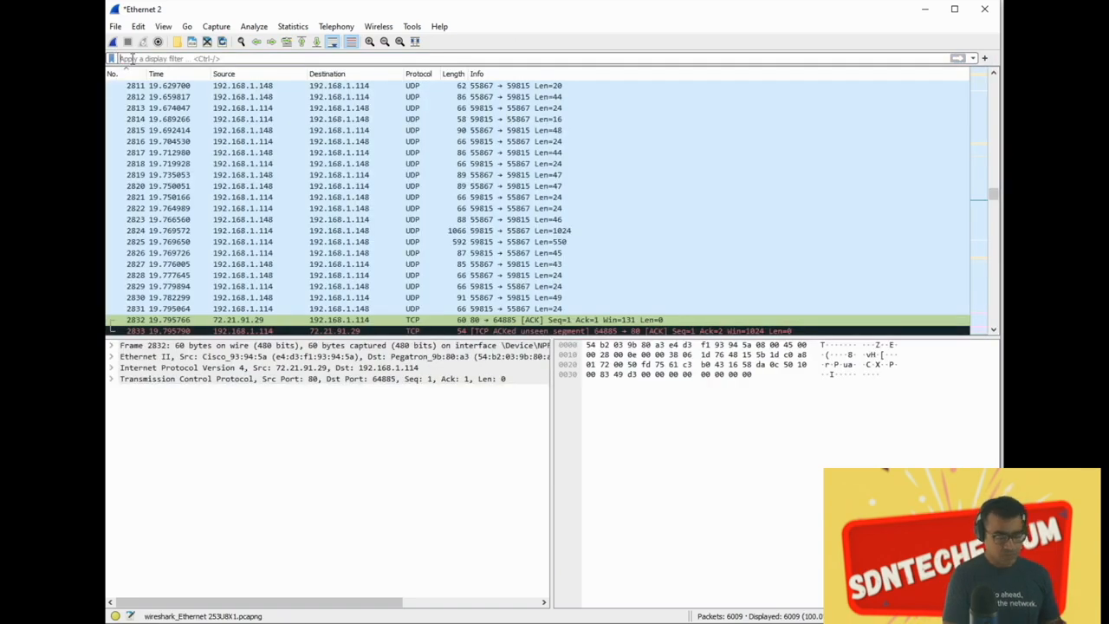
# Try to compose the display filter "TCP contains wireshark", and erase the expression
pyautogui.write('TCP con')
pyautogui.press('BackSpace')
pyautogui.press('BackSpace')
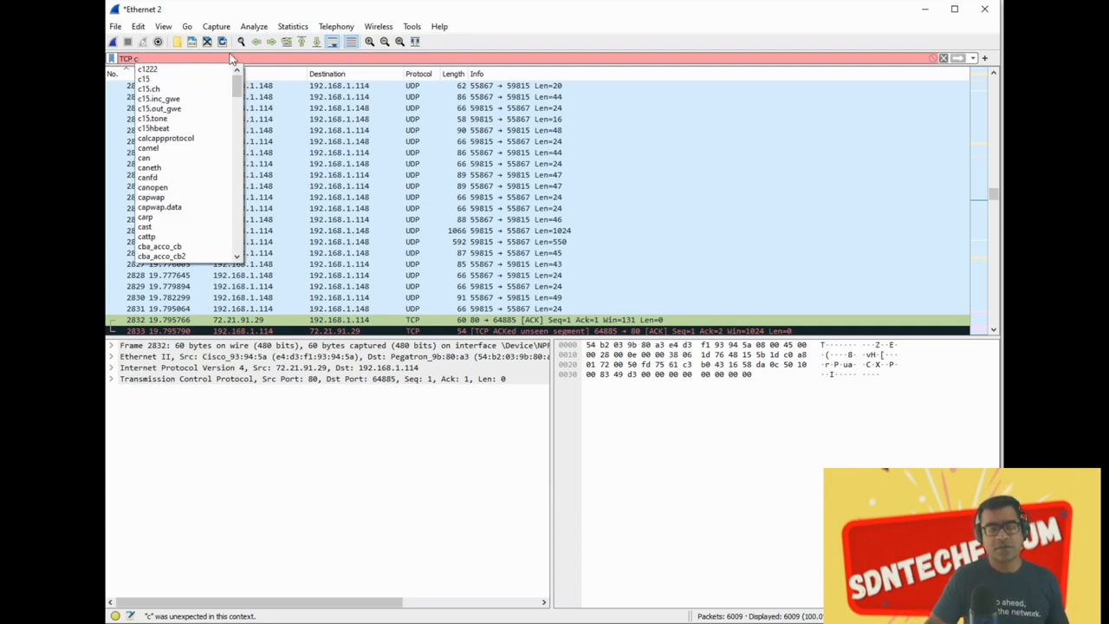
pyautogui.write('ontai')
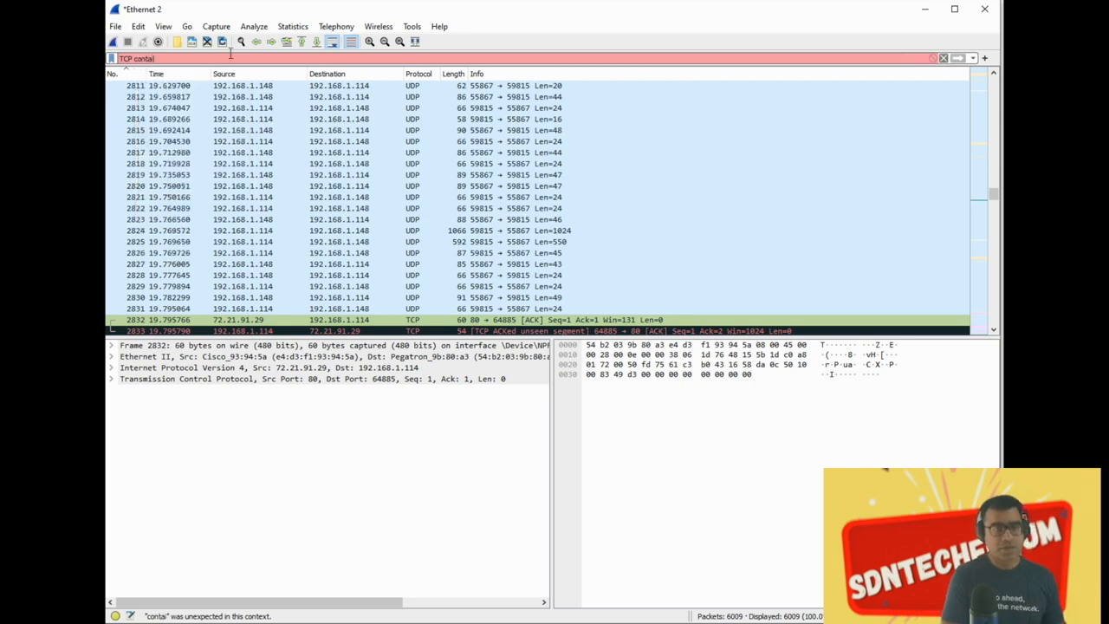
pyautogui.write('ns wireshor')
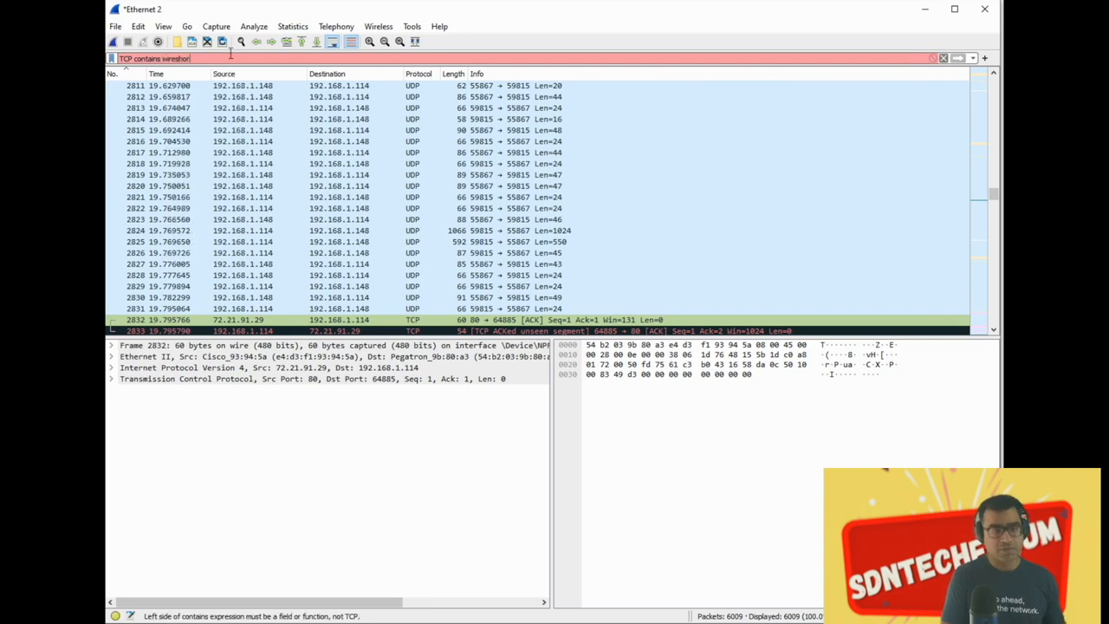
pyautogui.write('ark')
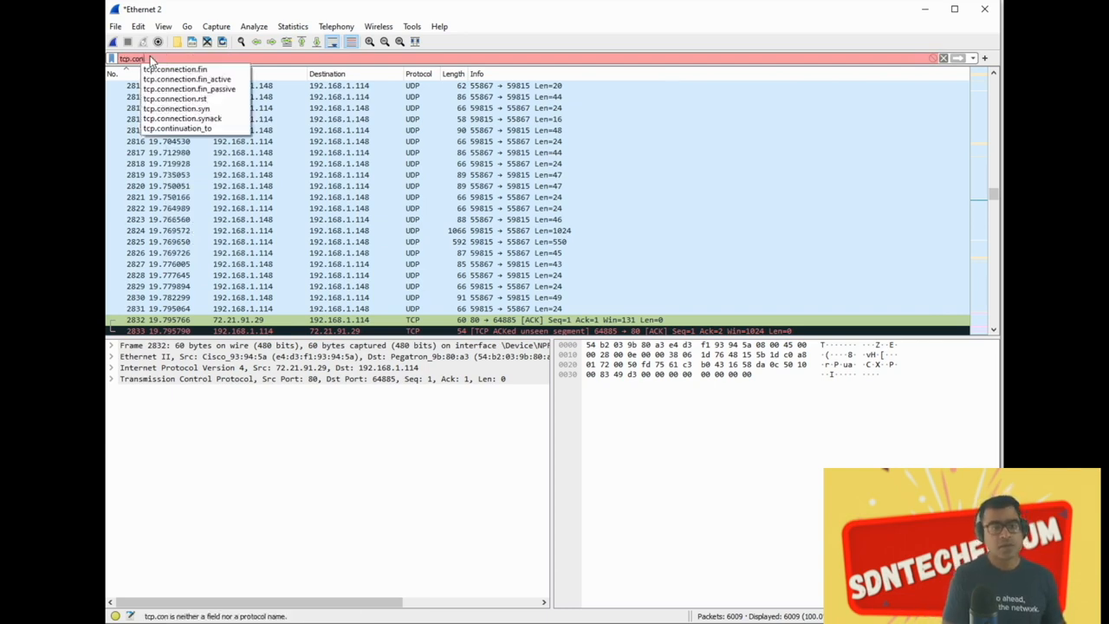
pyautogui.press('BackSpace')
pyautogui.press('BackSpace')
pyautogui.press('BackSpace')
pyautogui.press('BackSpace')
pyautogui.press('BackSpace')
pyautogui.press('BackSpace')
pyautogui.press('BackSpace')
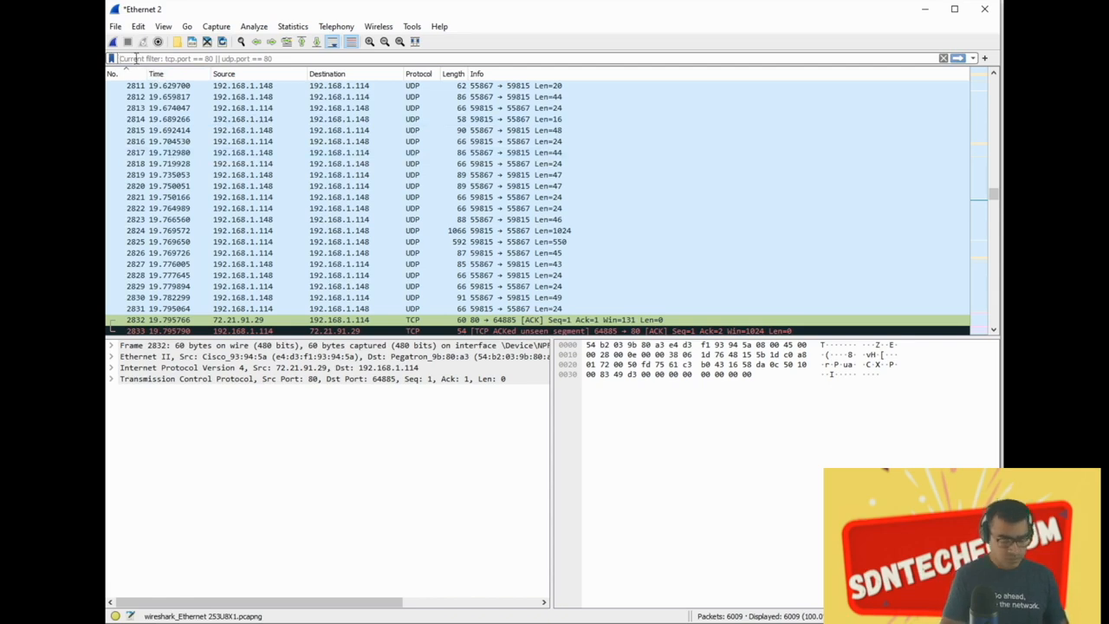
# Exclude DNS packets with the display filter "!(dns)", and look through the remaining packets
pyautogui.write('!')
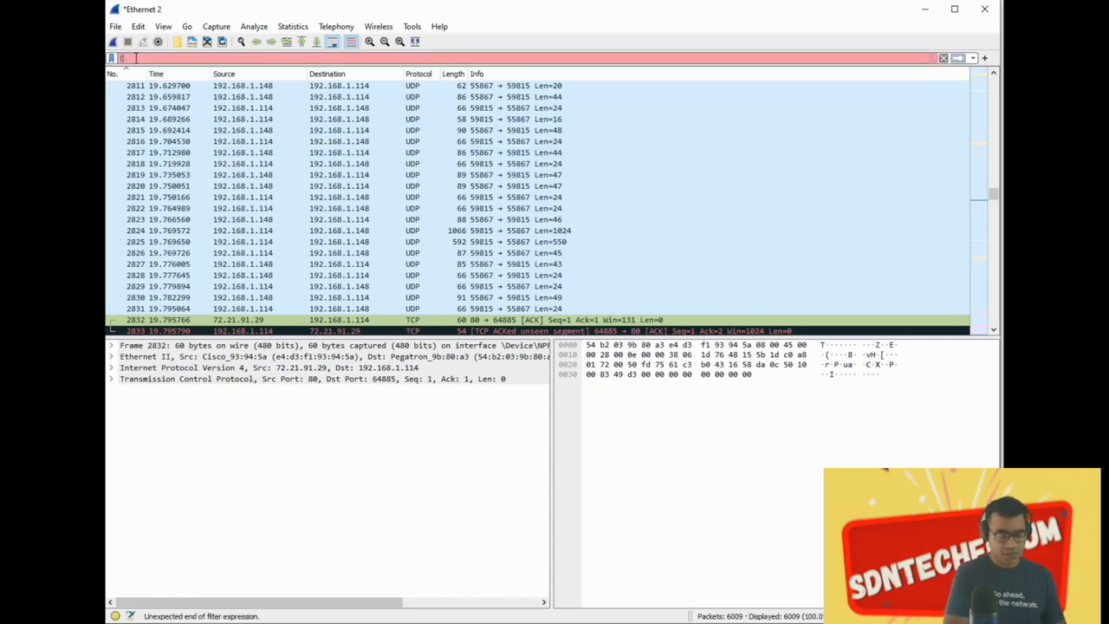
pyautogui.write('()')
pyautogui.write('dn')
pyautogui.press('BackSpace')
pyautogui.press('BackSpace')
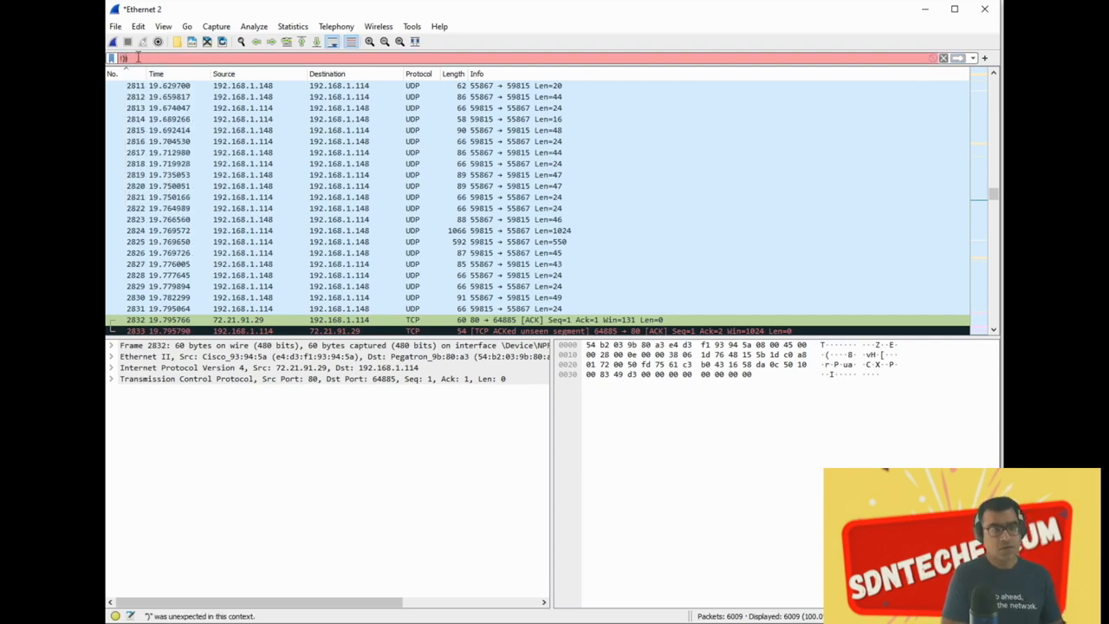
pyautogui.write('dns')
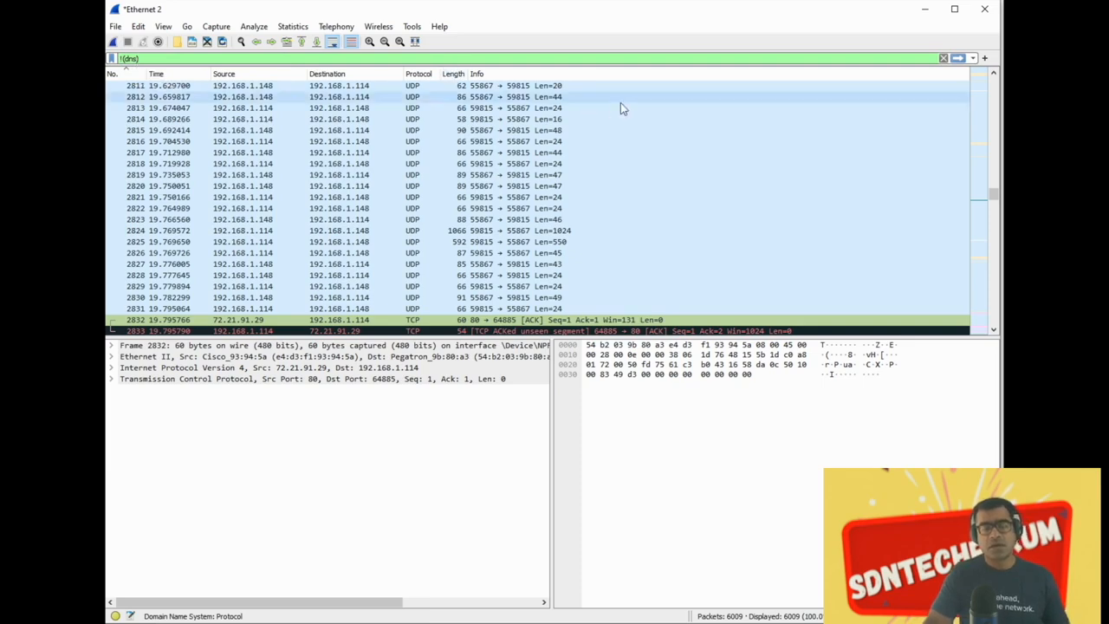
pyautogui.click(958, 58)
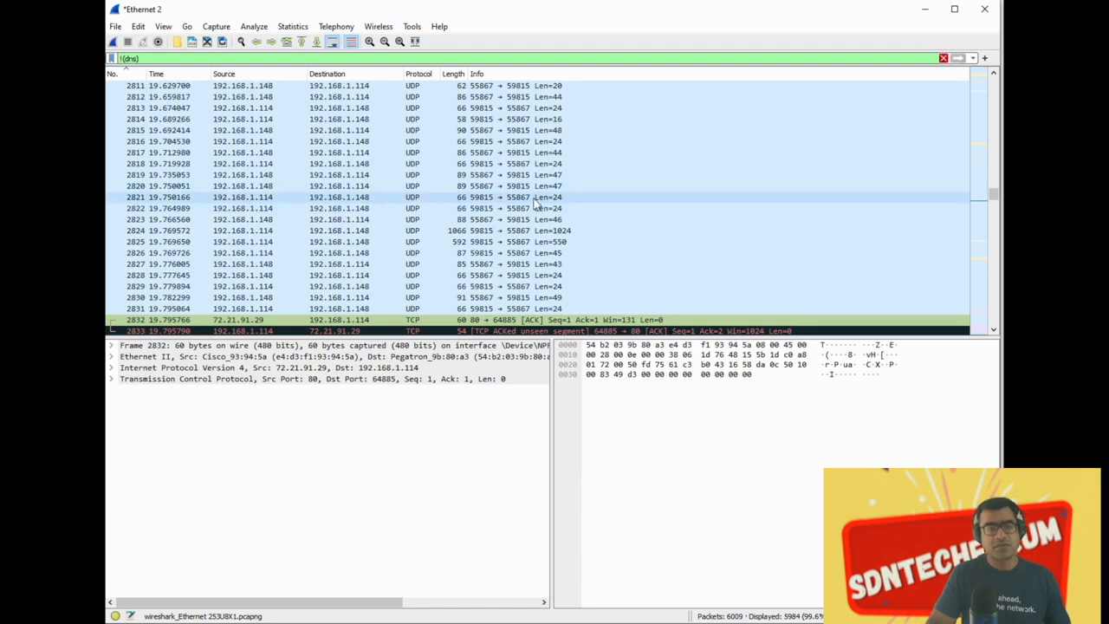
pyautogui.scroll(-19, 494, 213)
pyautogui.scroll(-5, 475, 217)
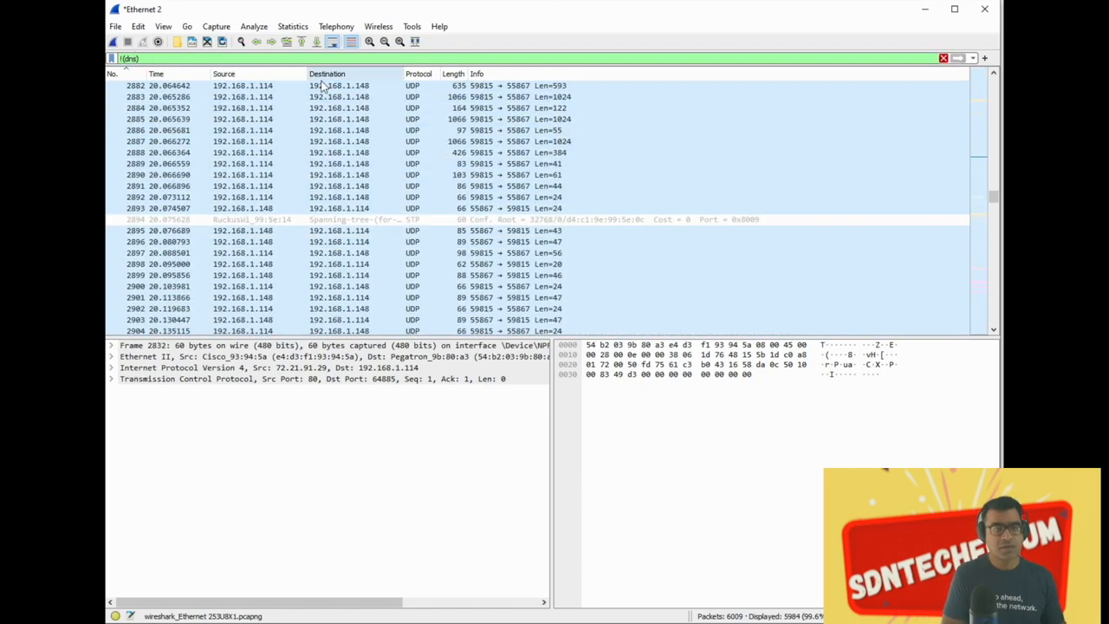
# Change the display filter to "!(udp)" to exclude UDP packets, and look through the remaining packets
pyautogui.press('BackSpace')
pyautogui.press('BackSpace')
pyautogui.press('BackSpace')
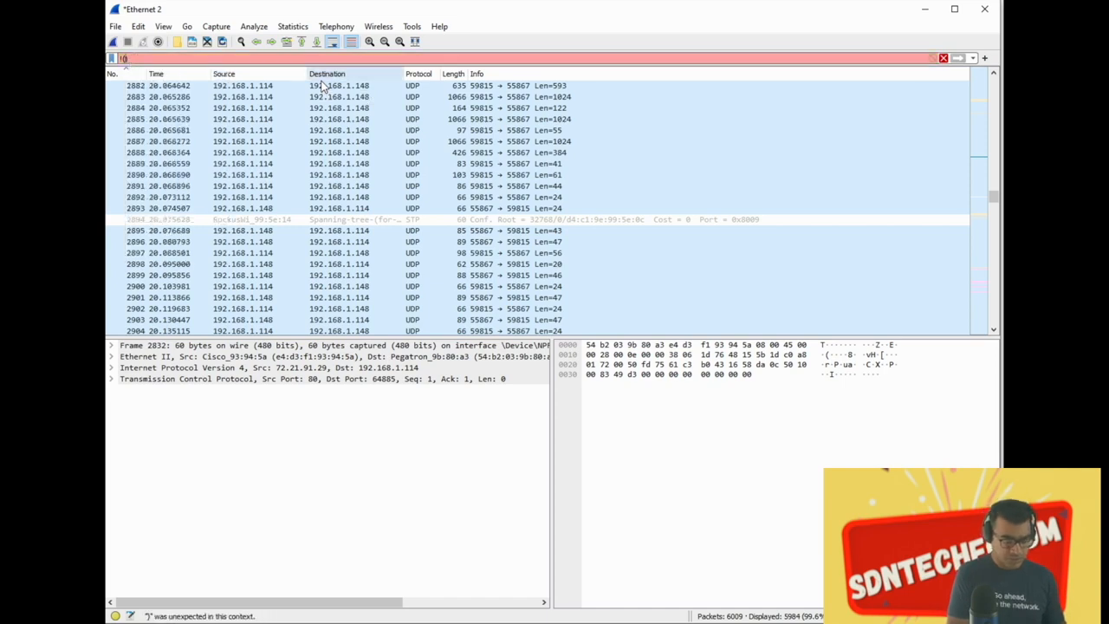
pyautogui.write('udp')
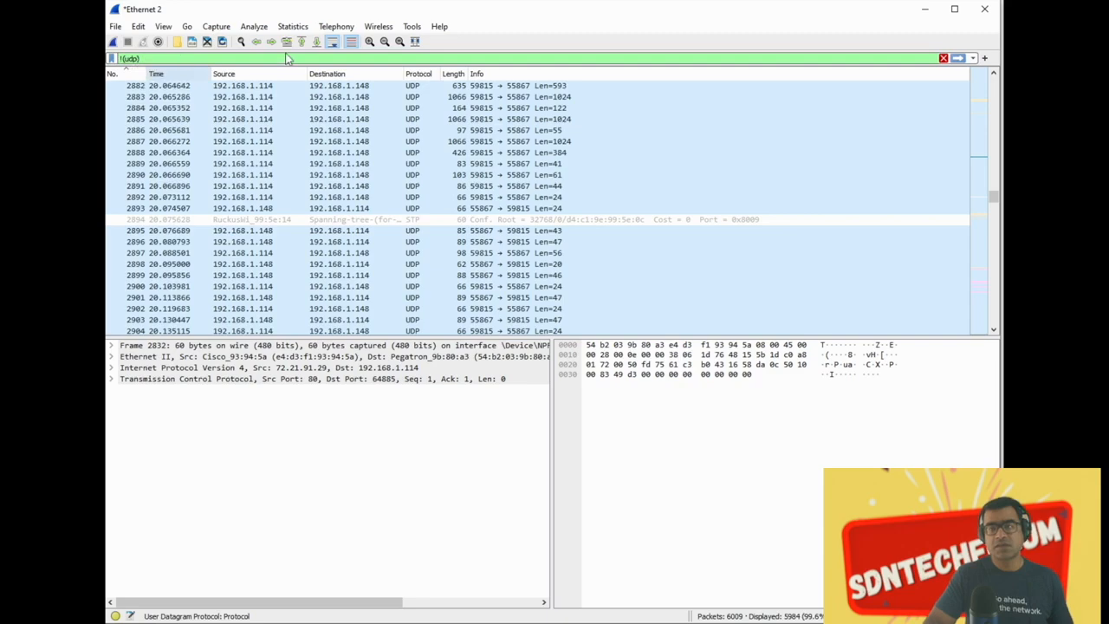
pyautogui.click(959, 58)
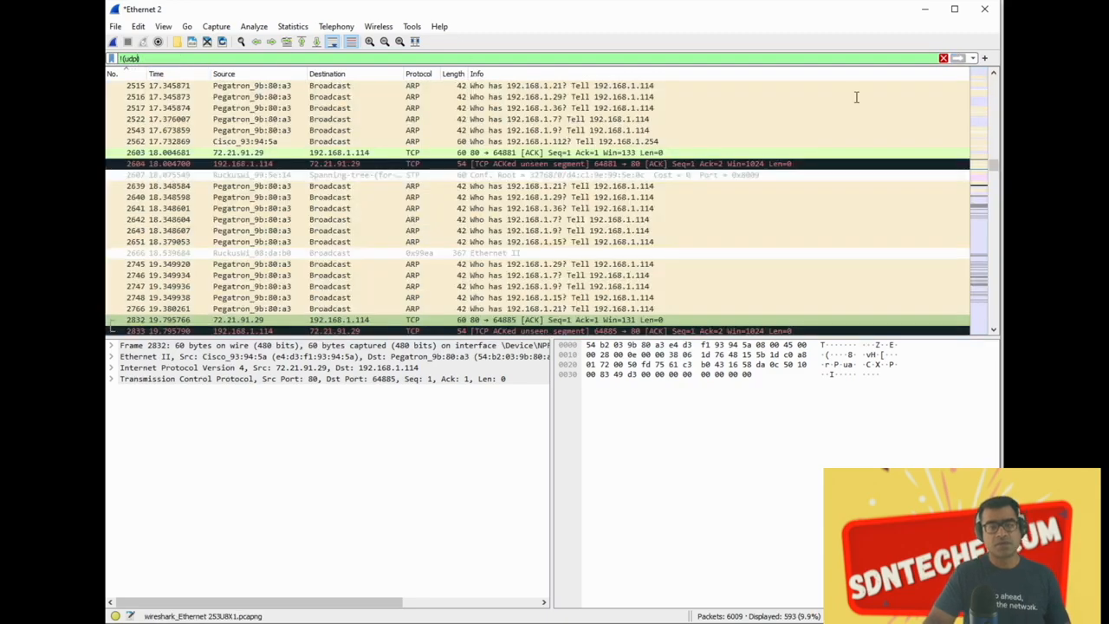
pyautogui.scroll(-5, 494, 212)
pyautogui.scroll(-10, 493, 212)
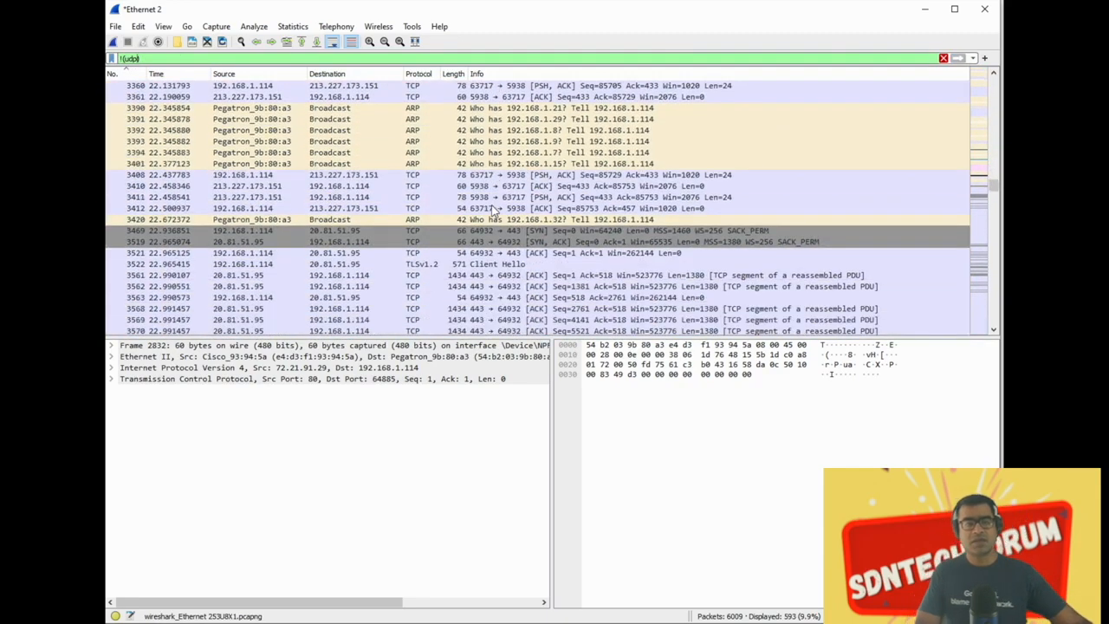
pyautogui.scroll(-7, 492, 212)
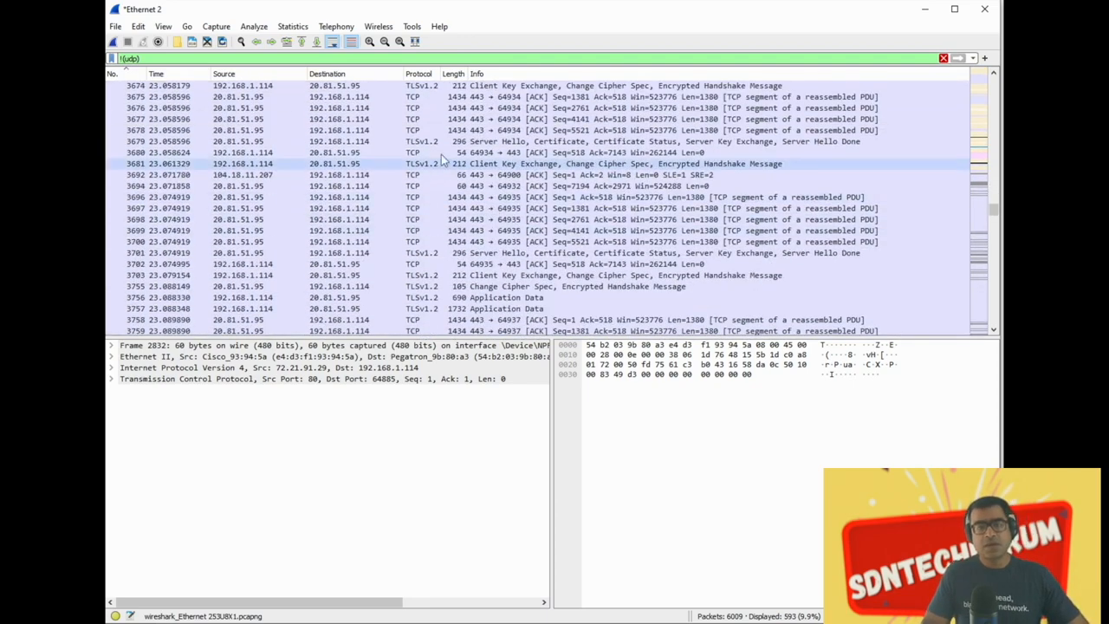
# Follow the TCP stream of TLSv1.2 Server Hello packet 3679
pyautogui.click(469, 143)
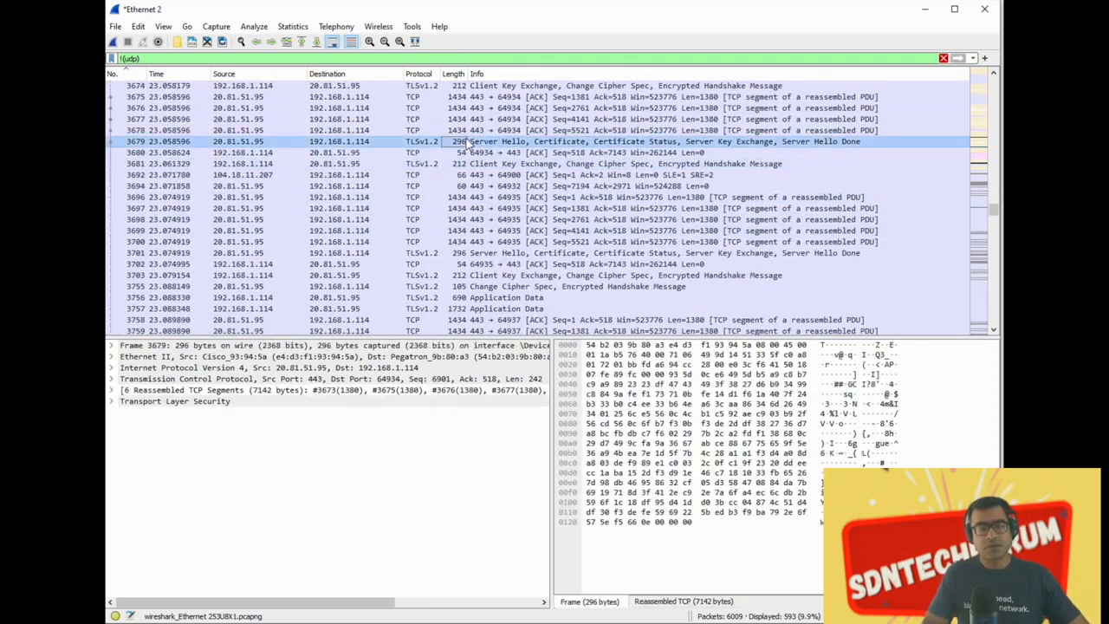
pyautogui.rightClick(379, 143)
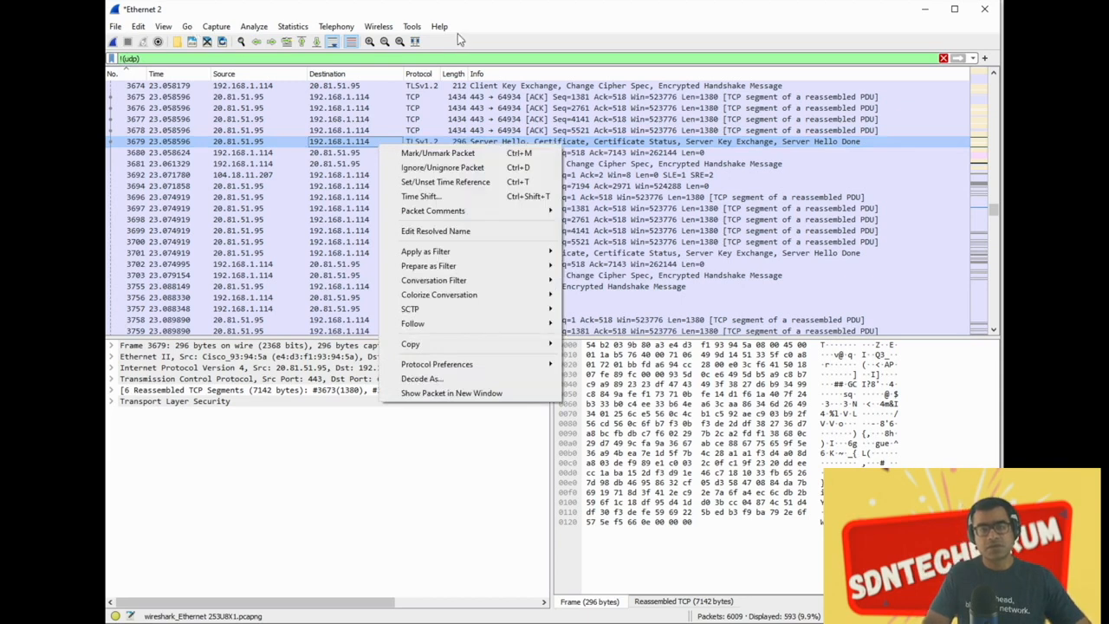
pyautogui.moveTo(442, 251)
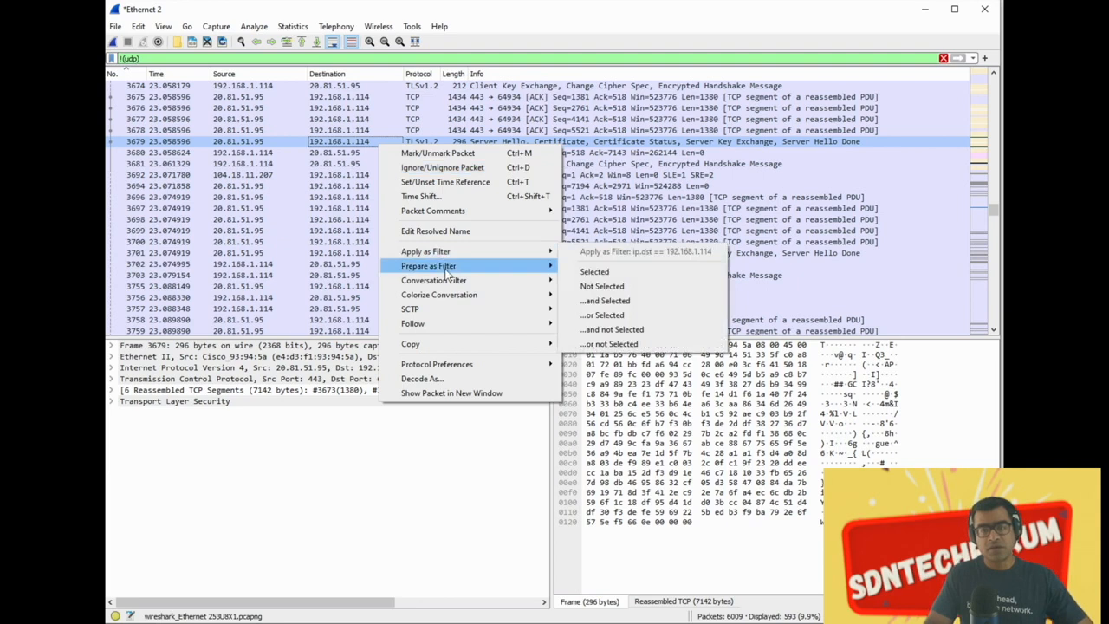
pyautogui.moveTo(484, 286)
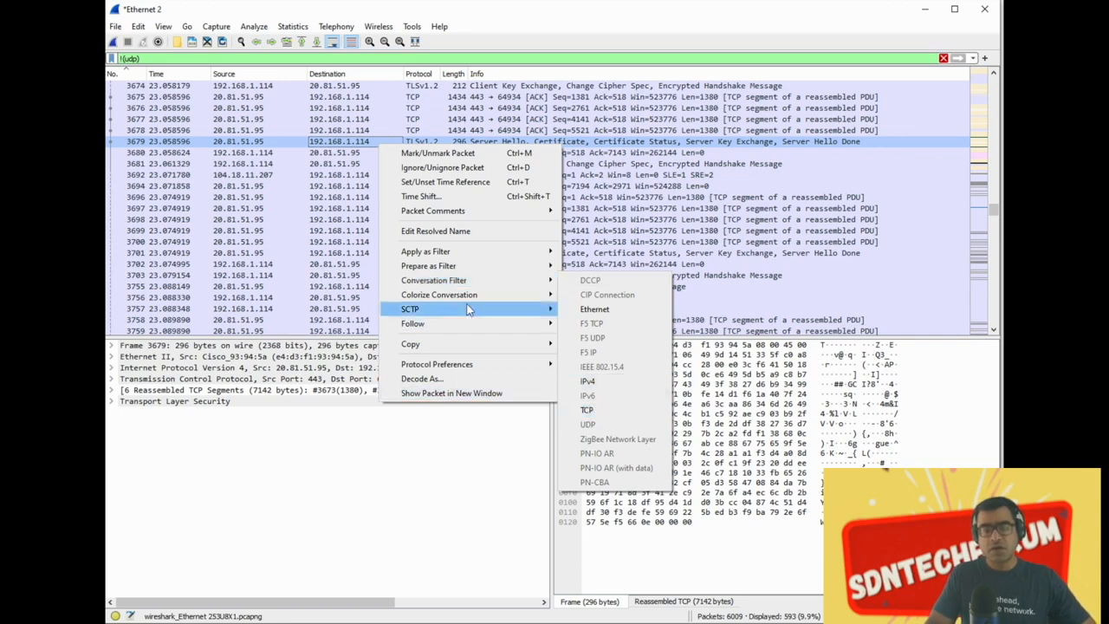
pyautogui.moveTo(470, 324)
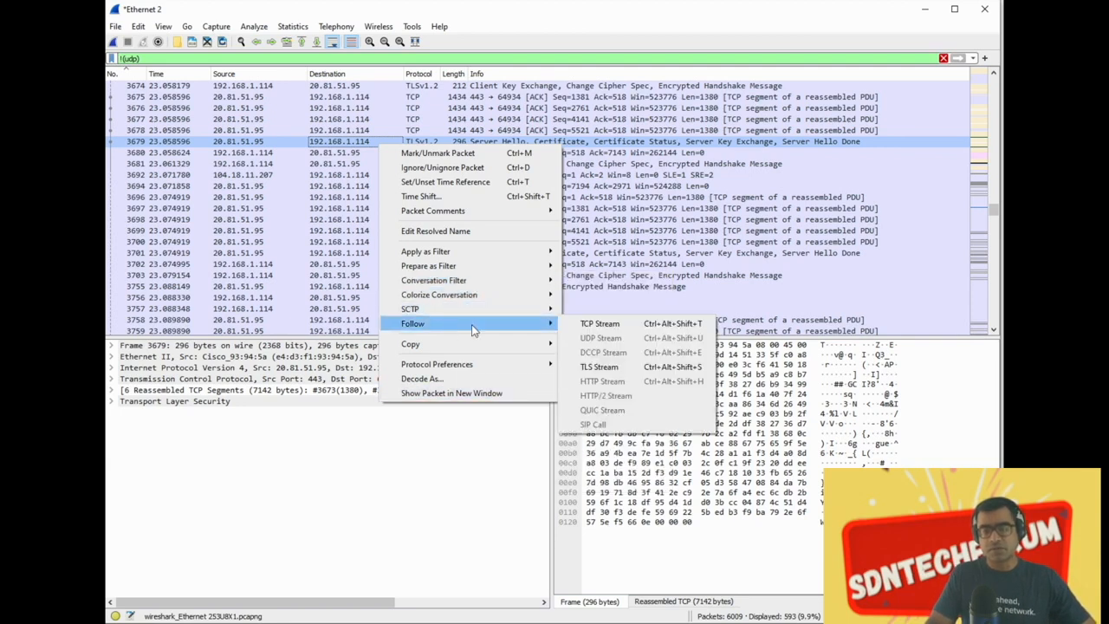
pyautogui.click(598, 324)
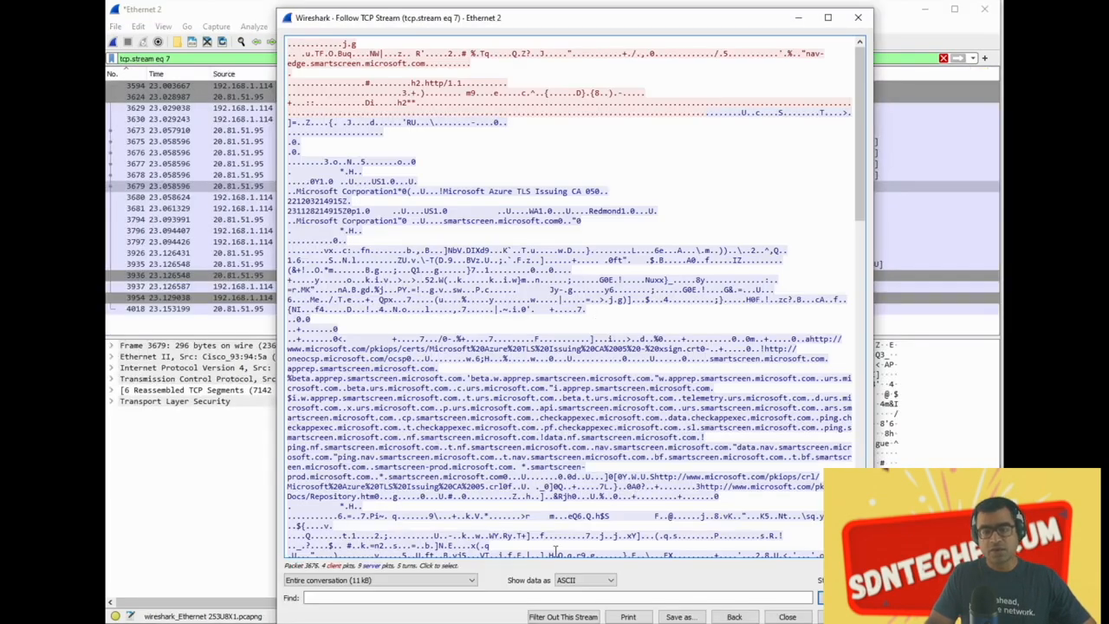
# Look through the followed stream's content and its conversation direction choices, and close the stream window
pyautogui.scroll(-10, 607, 441)
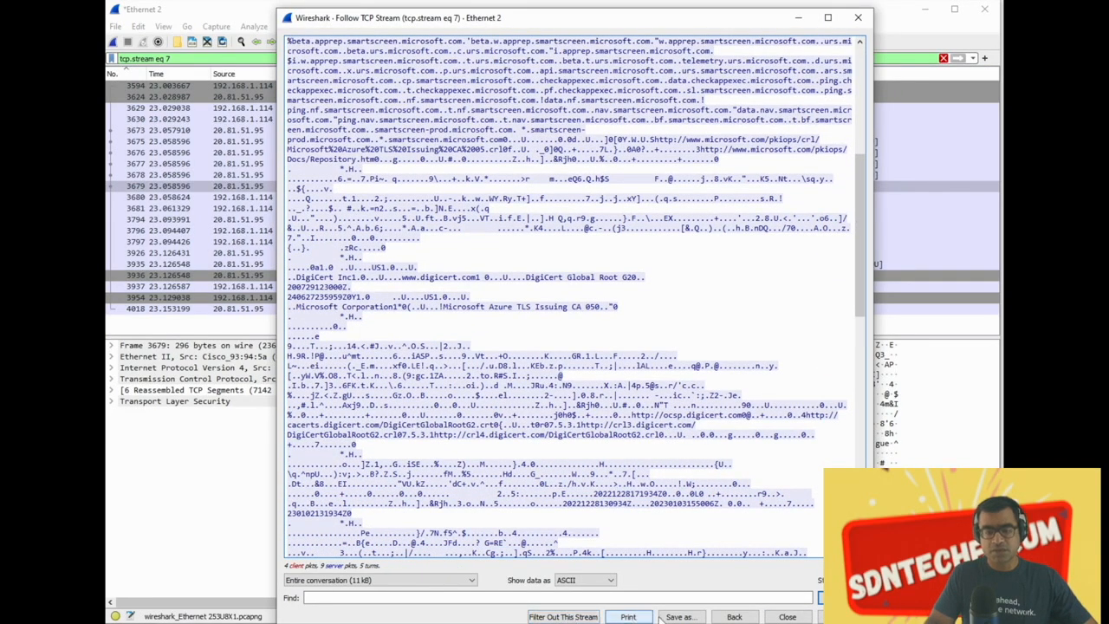
pyautogui.click(420, 581)
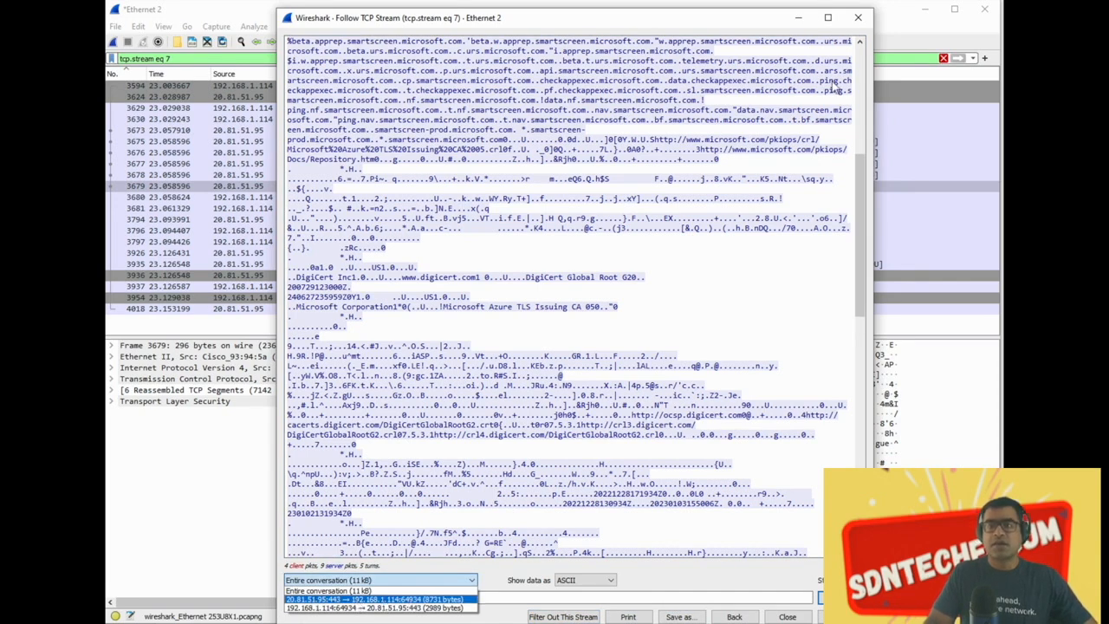
pyautogui.click(858, 18)
pyautogui.click(858, 18)
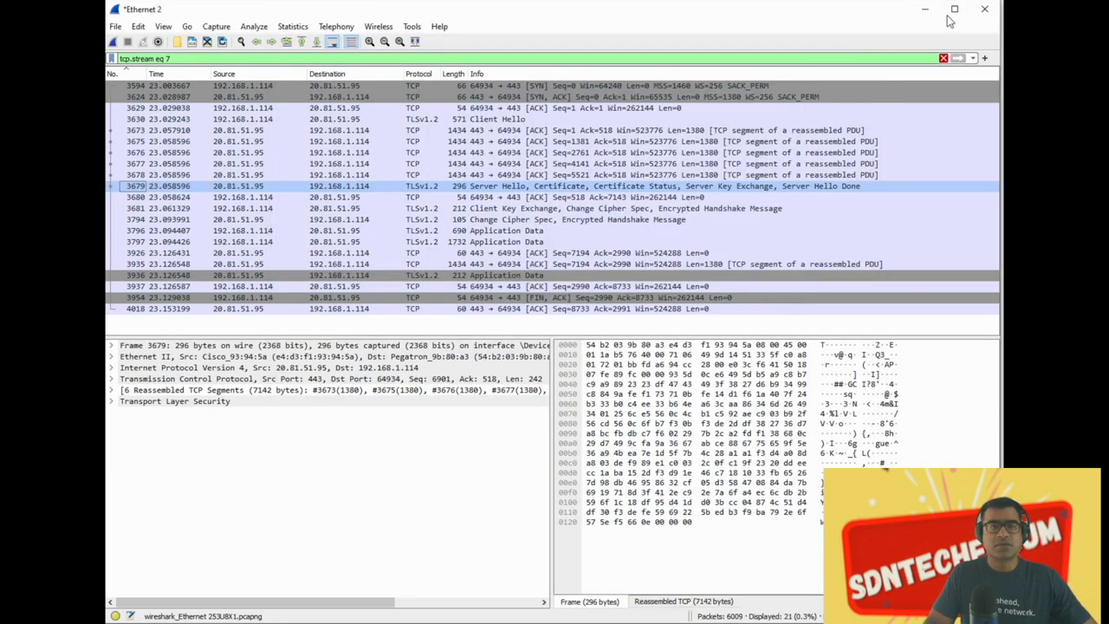
# Set the capture filter for the Ethernet 2 interface to "tcp port http" in the capture options
pyautogui.click(115, 28)
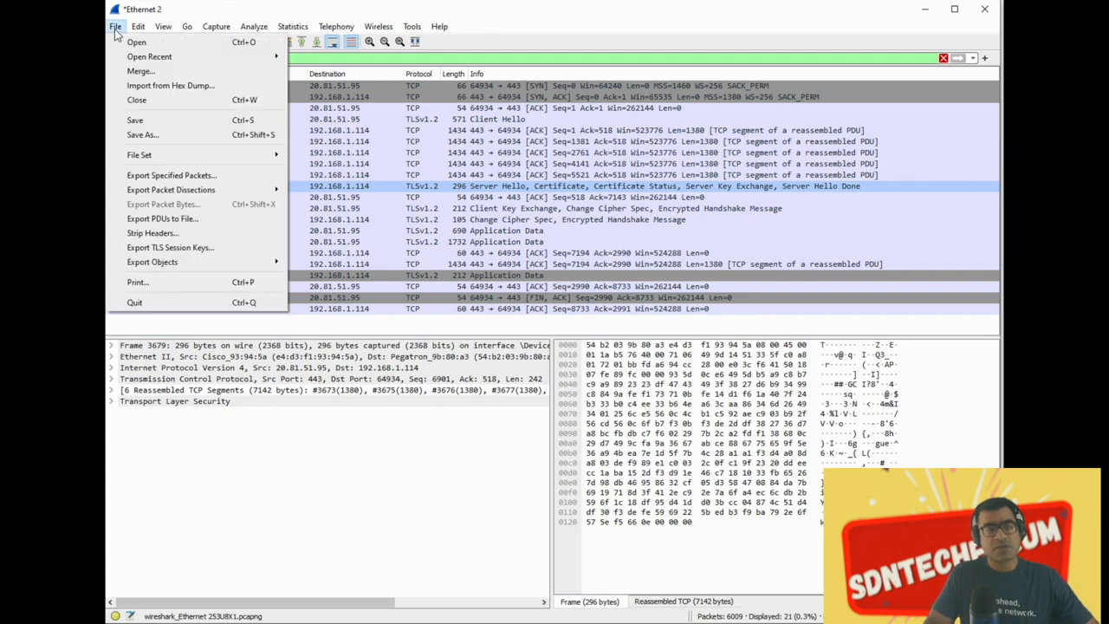
pyautogui.click(229, 41)
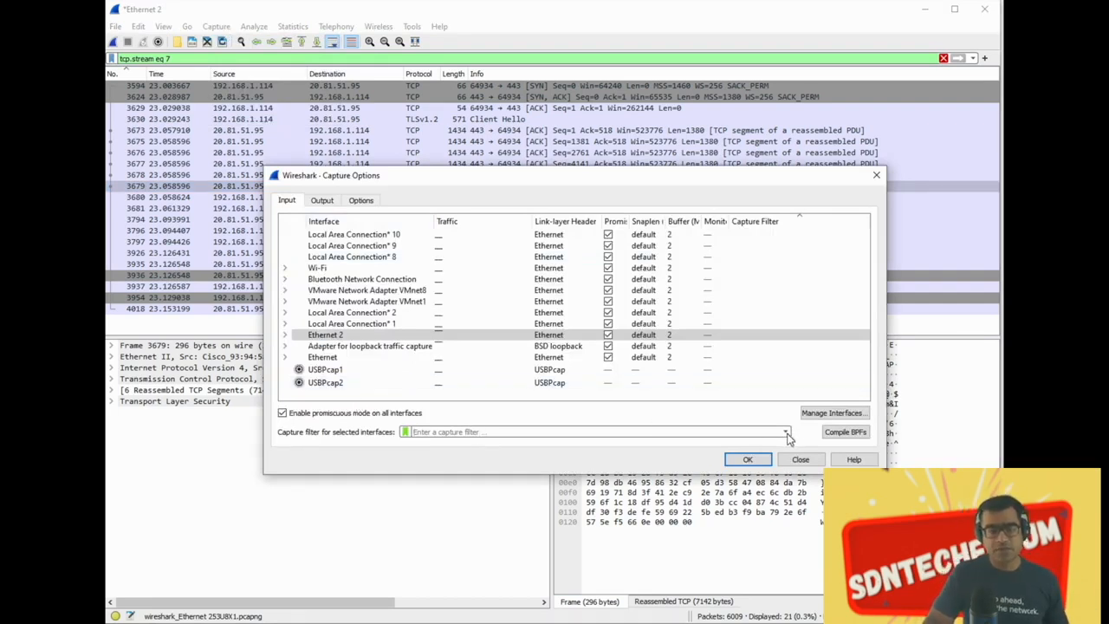
pyautogui.click(444, 431)
pyautogui.write('tcp')
pyautogui.press('BackSpace')
pyautogui.press('BackSpace')
pyautogui.press('BackSpace')
pyautogui.press('BackSpace')
pyautogui.write('tcp')
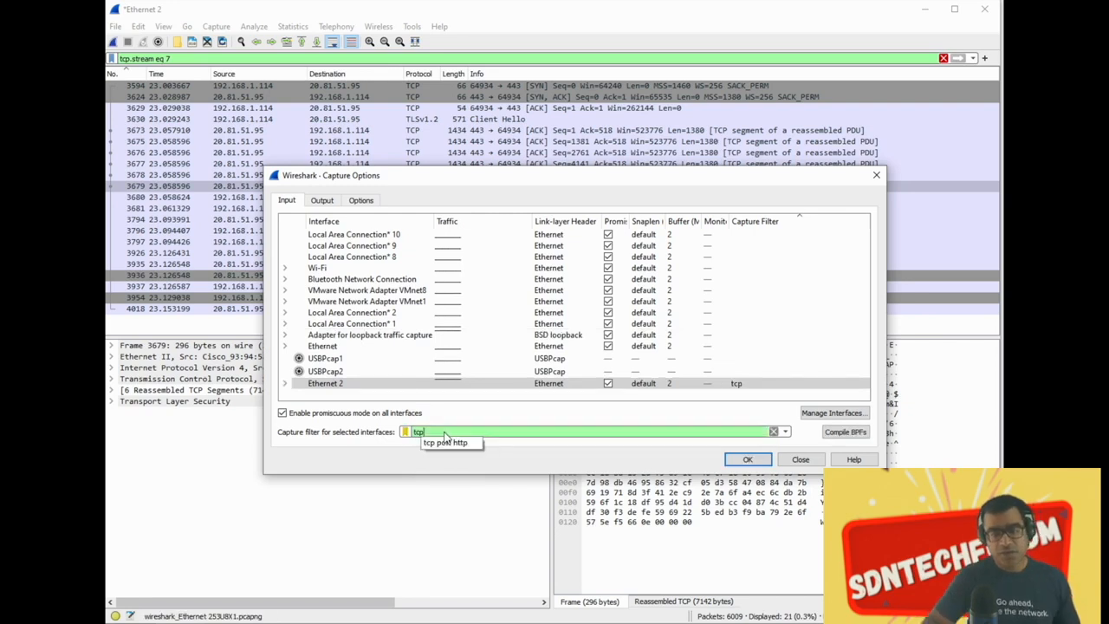
pyautogui.click(462, 444)
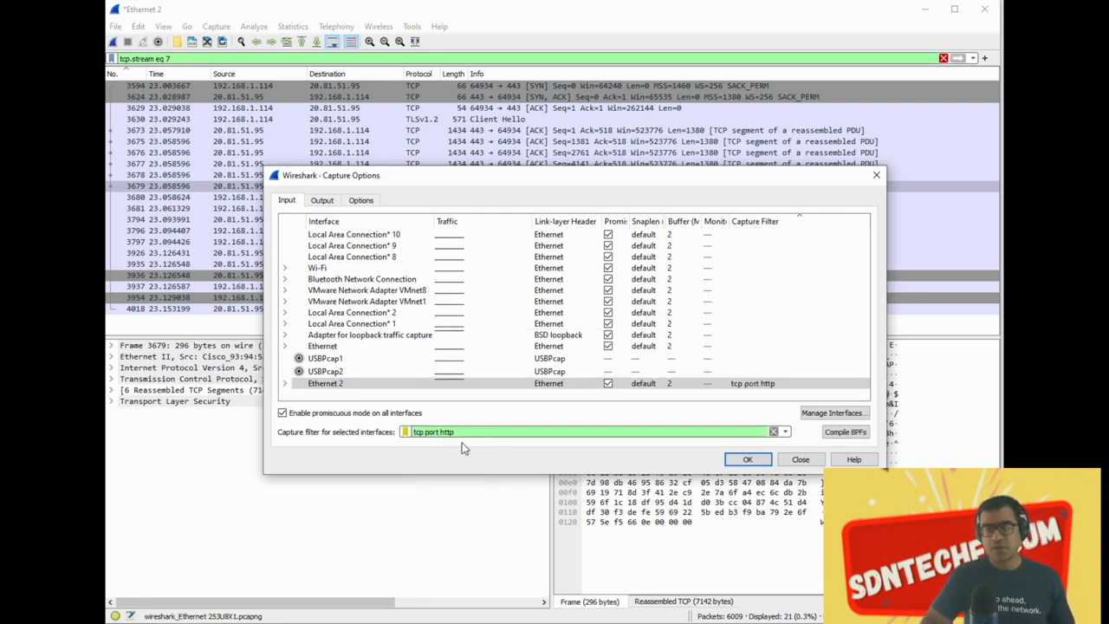
# Start the filtered capture without saving the earlier packets, and switch to the browser's aol mail search window and back to Wireshark
pyautogui.click(751, 461)
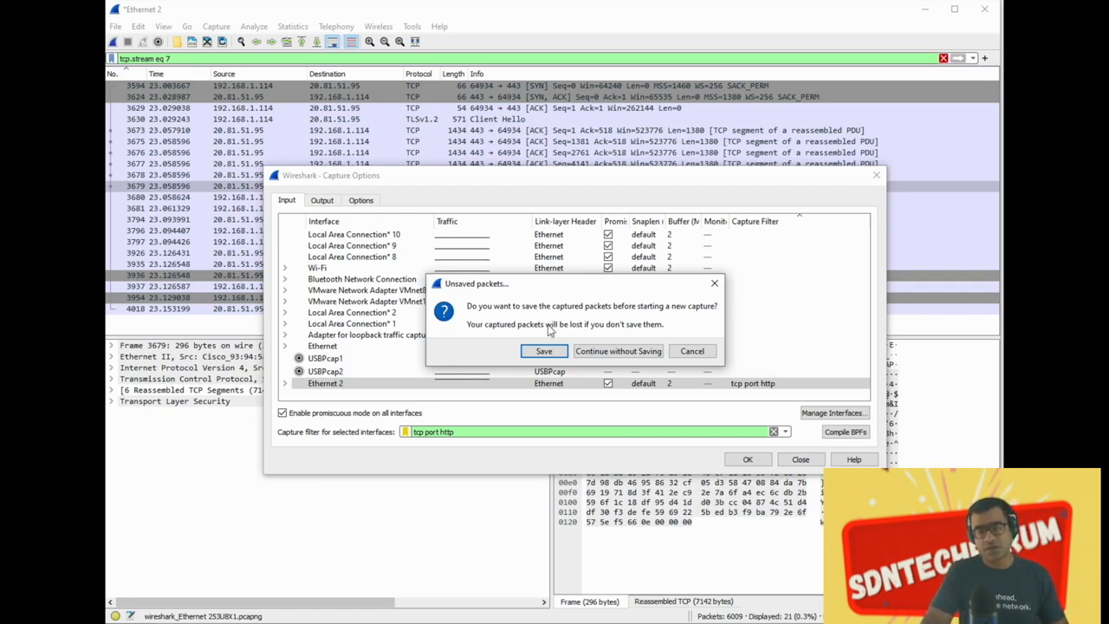
pyautogui.click(616, 352)
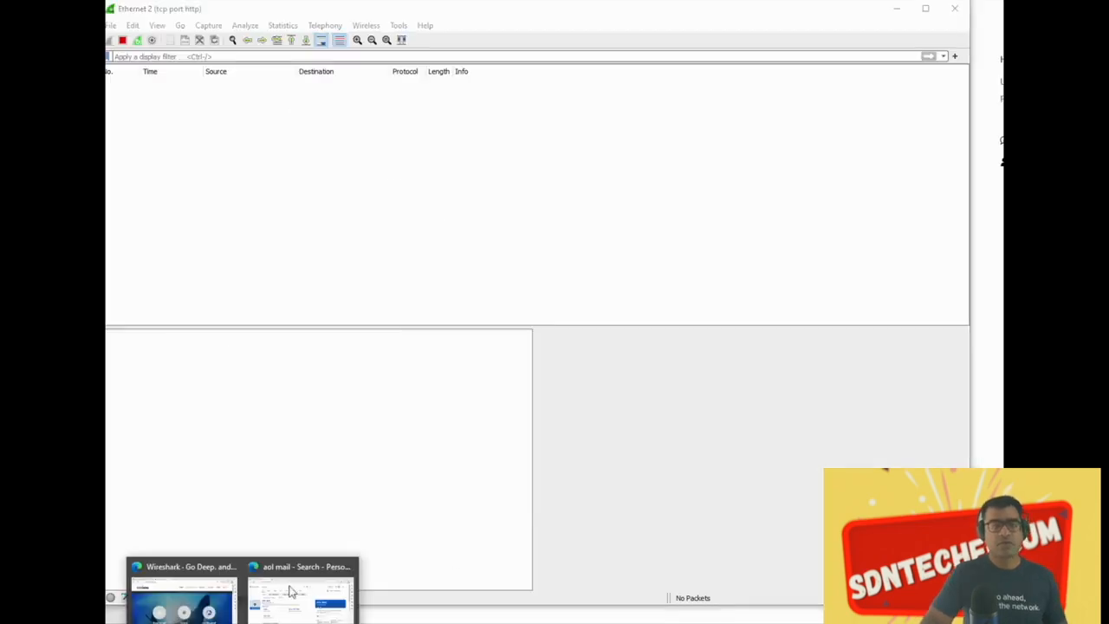
pyautogui.click(304, 589)
pyautogui.click(305, 12)
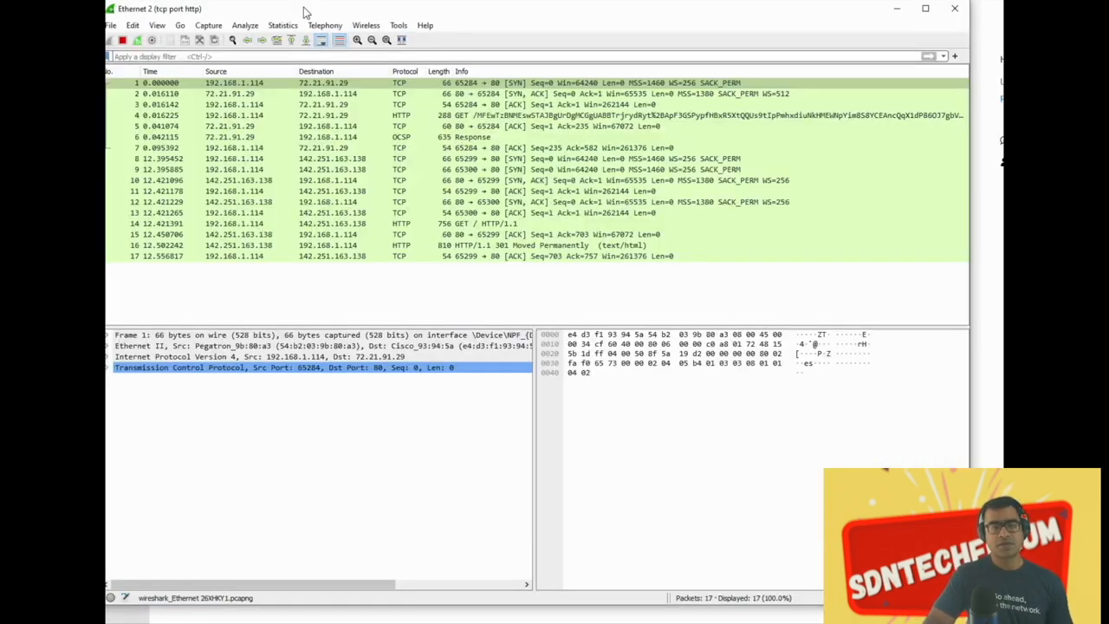